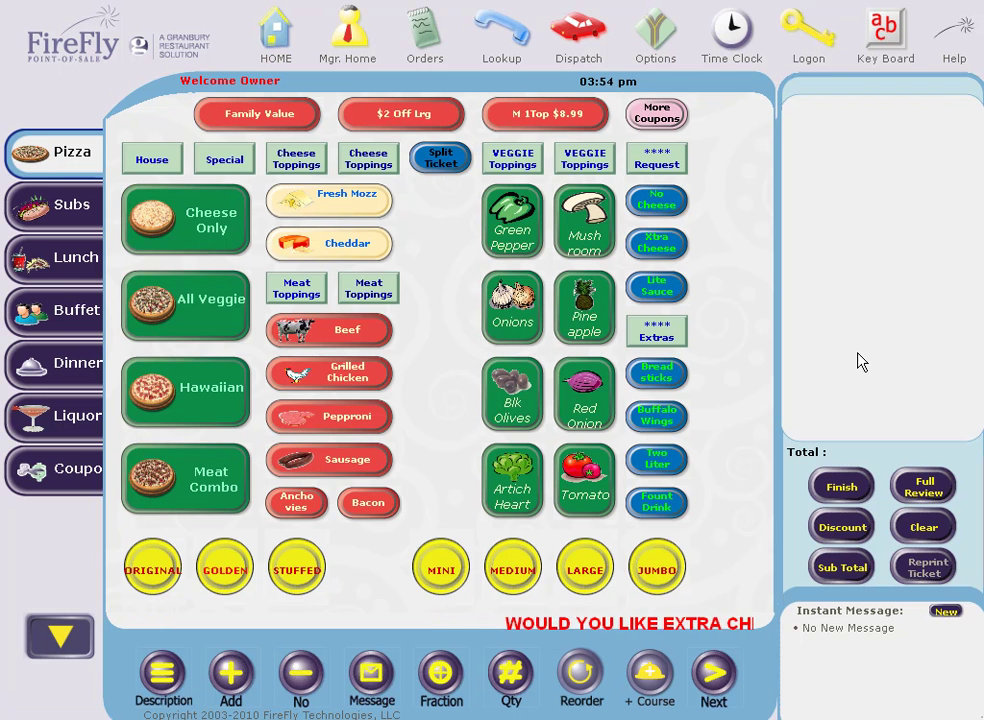
Ring up a large original-crust Hawaiian pizza and a large original-crust Meat Combo pizza with added red onion.
click(210, 402)
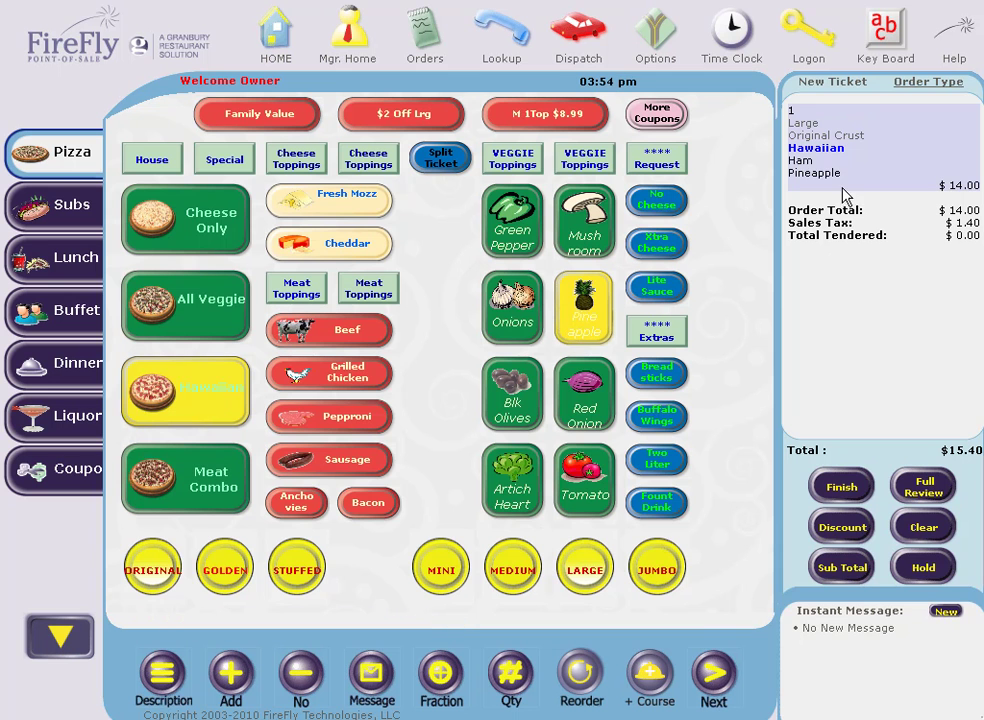
click(806, 172)
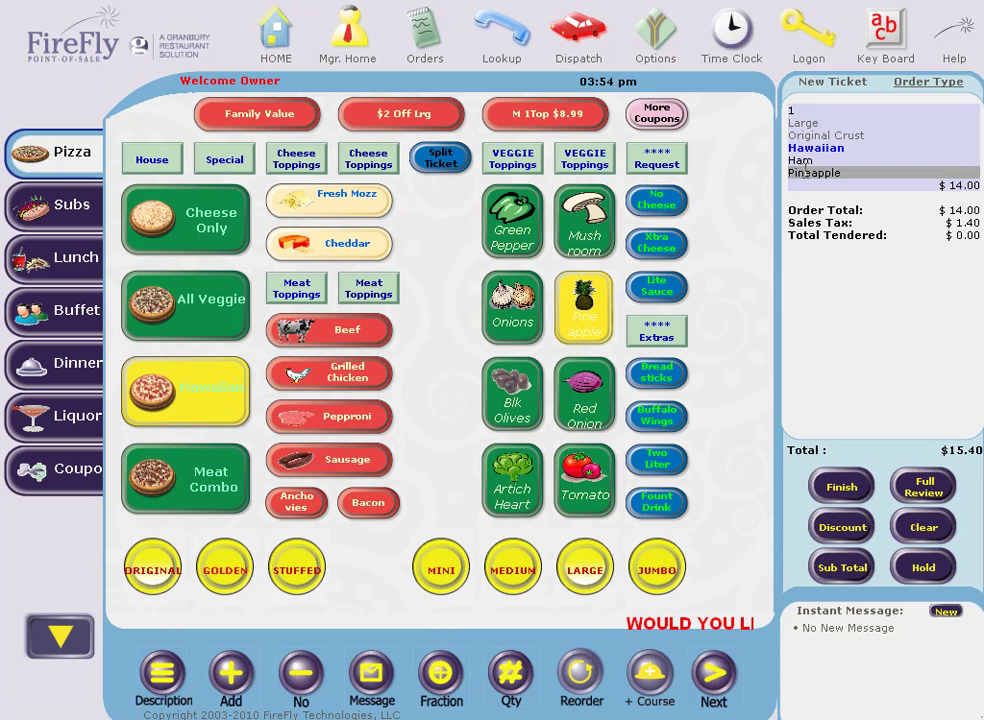
click(193, 483)
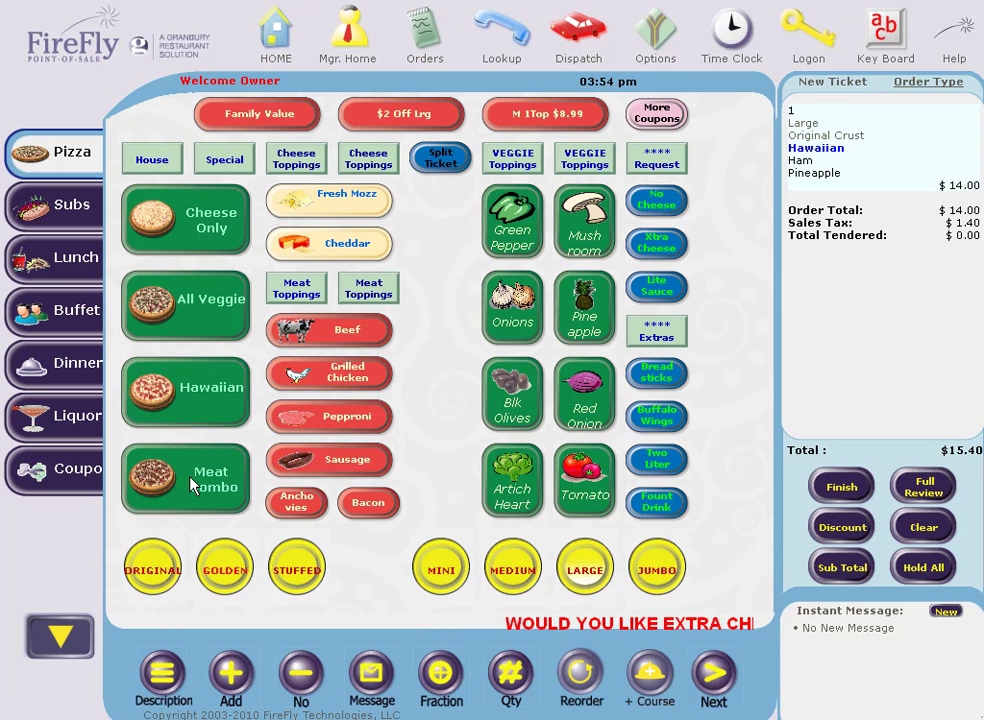
click(193, 483)
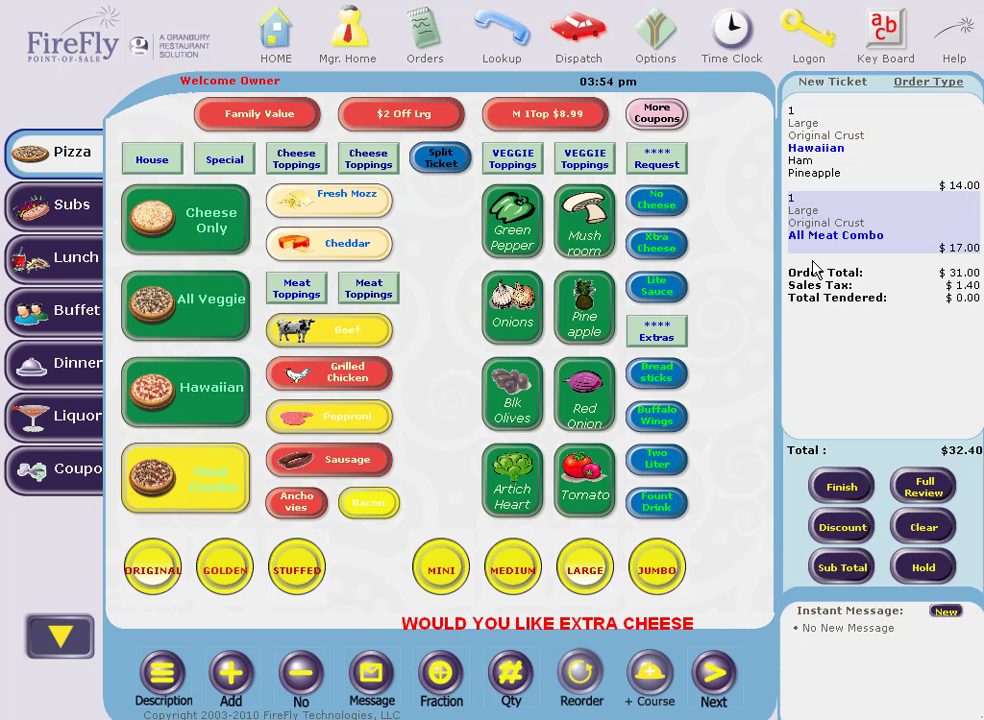
click(584, 400)
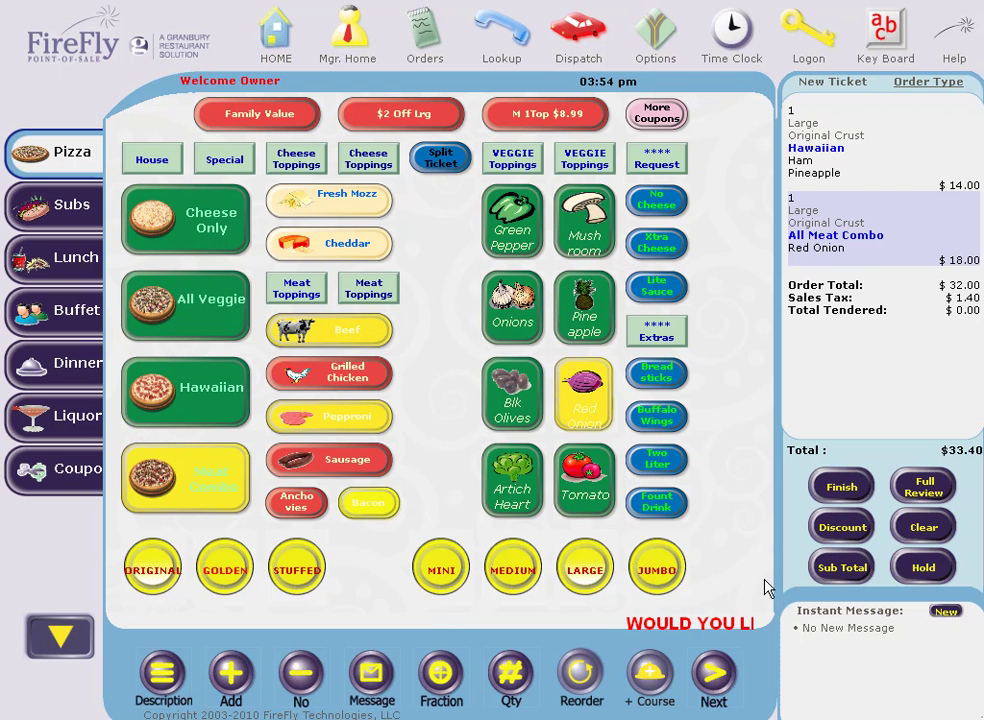
Clear the Meat Combo pizza from the ticket, and clear the rest of the order.
click(920, 530)
click(920, 530)
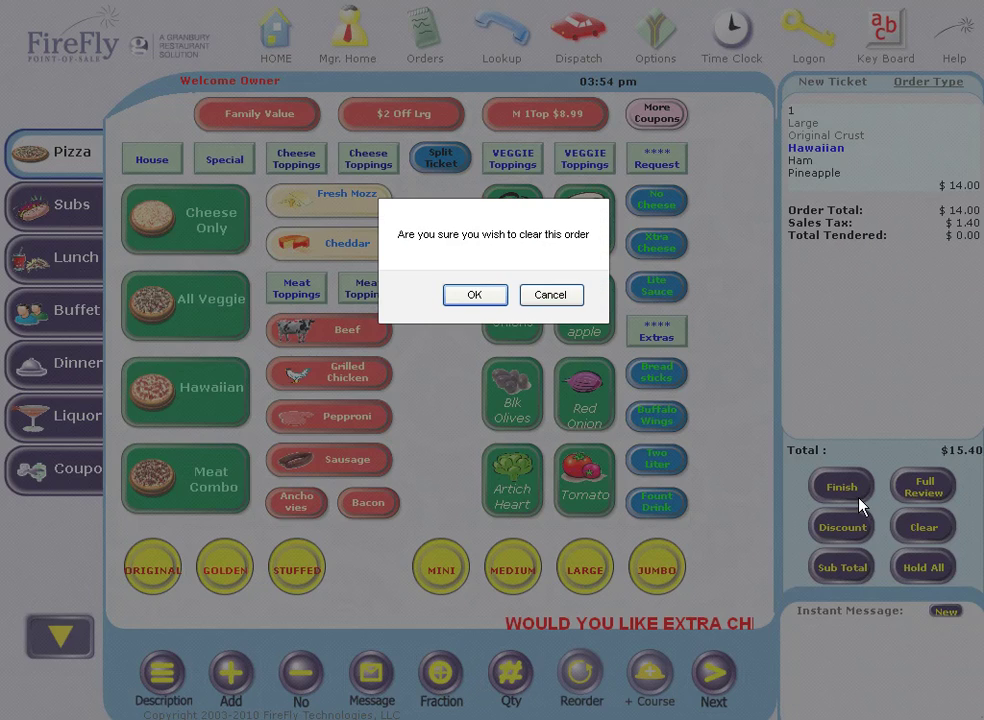
click(475, 295)
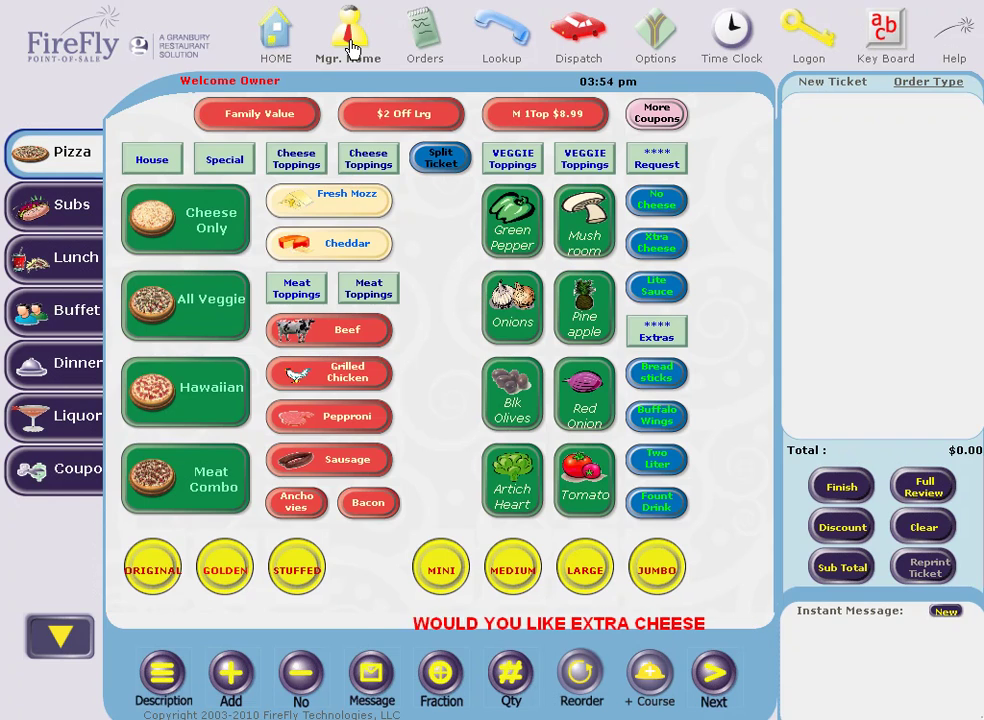
Go to the manager configuration and open the department, category and item setup.
click(352, 45)
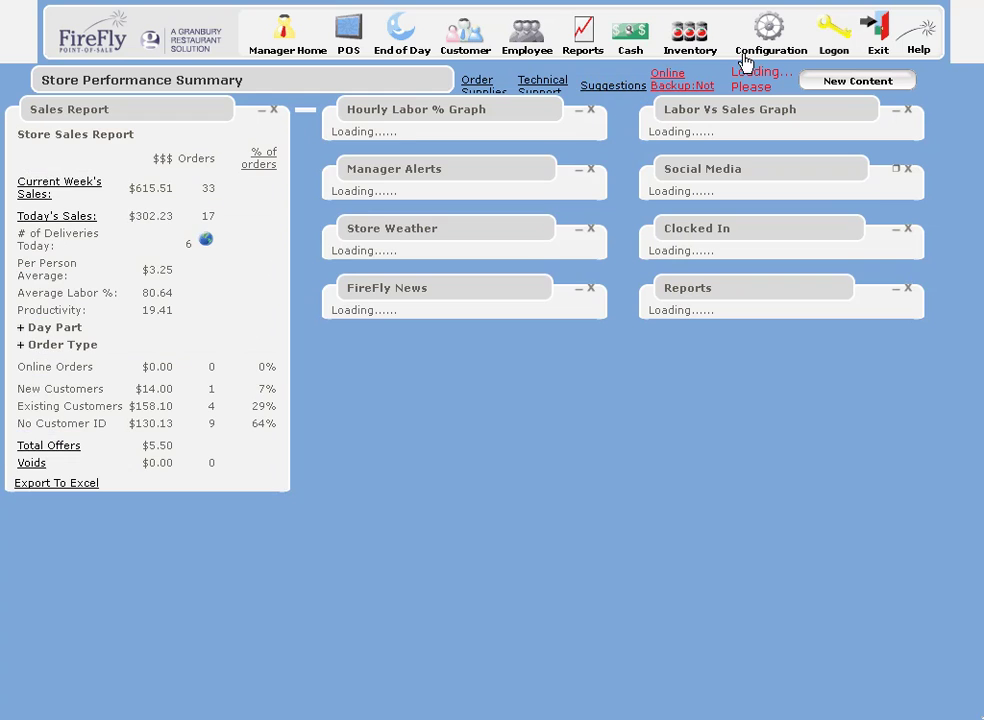
click(764, 31)
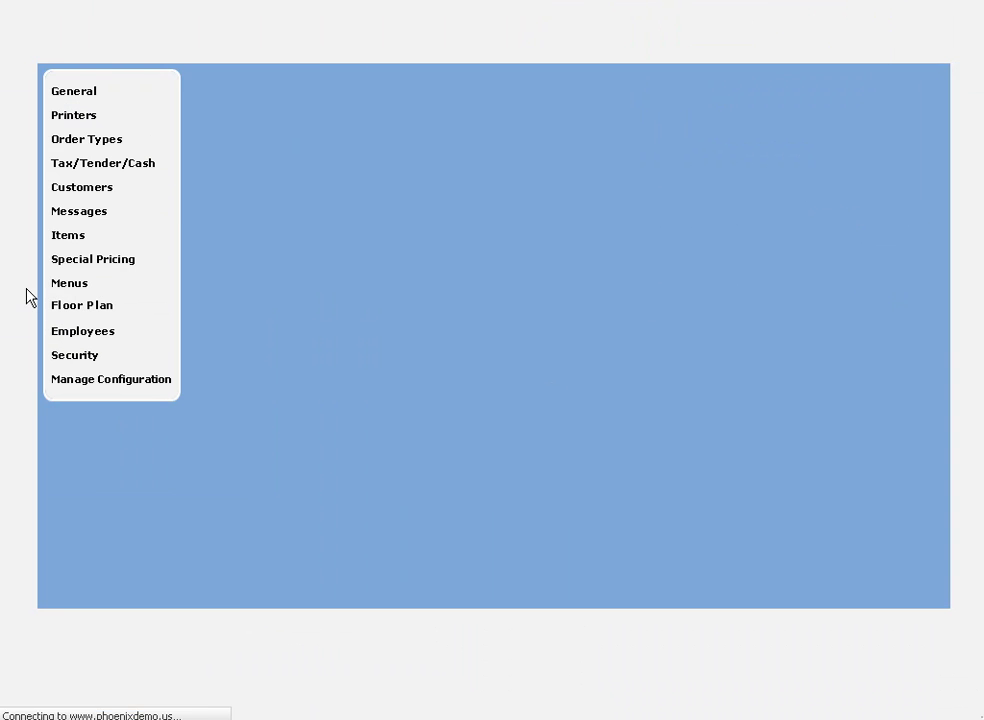
click(62, 238)
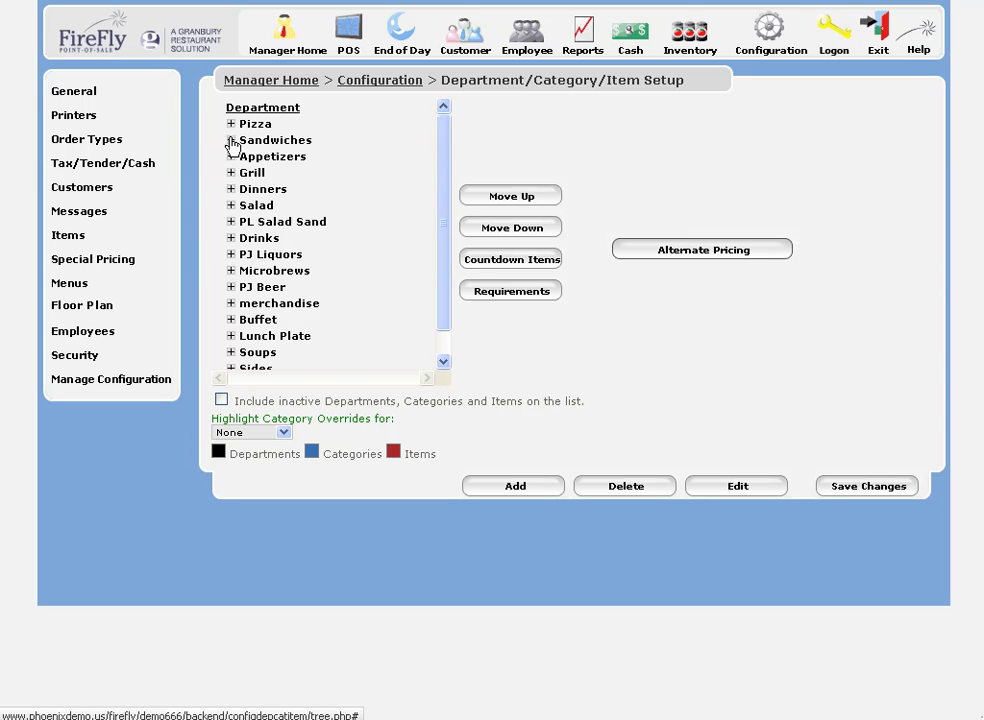
Open the Combo item under Pizza, Special Pizza 3, and examine the Display on virtual ticket option in its inclusion and requirement setup.
click(231, 125)
click(240, 157)
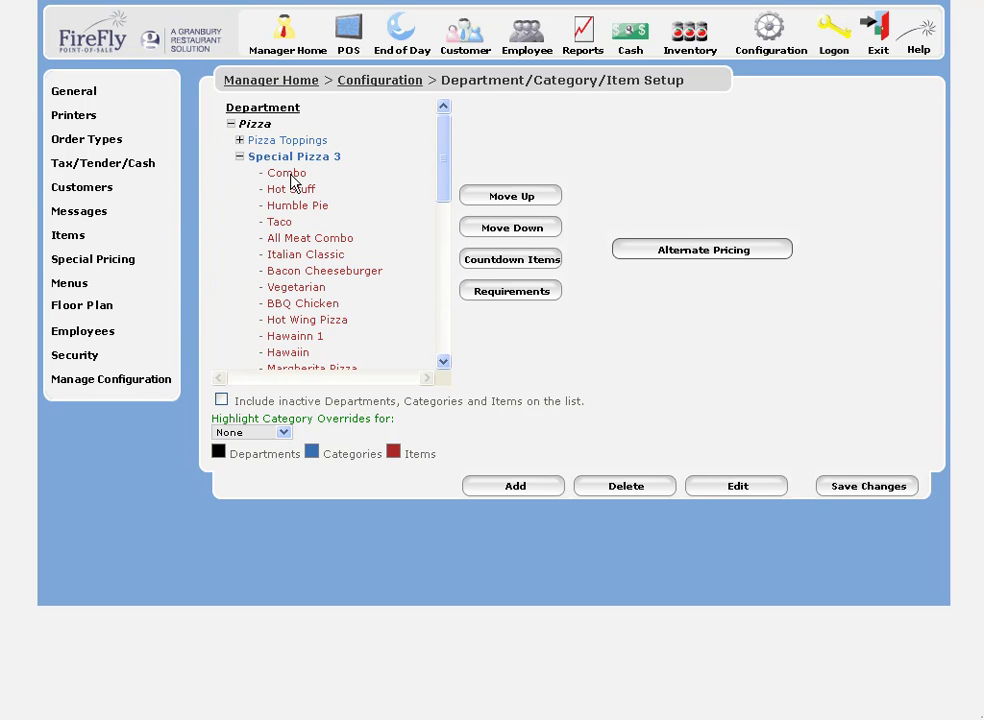
click(288, 175)
click(712, 485)
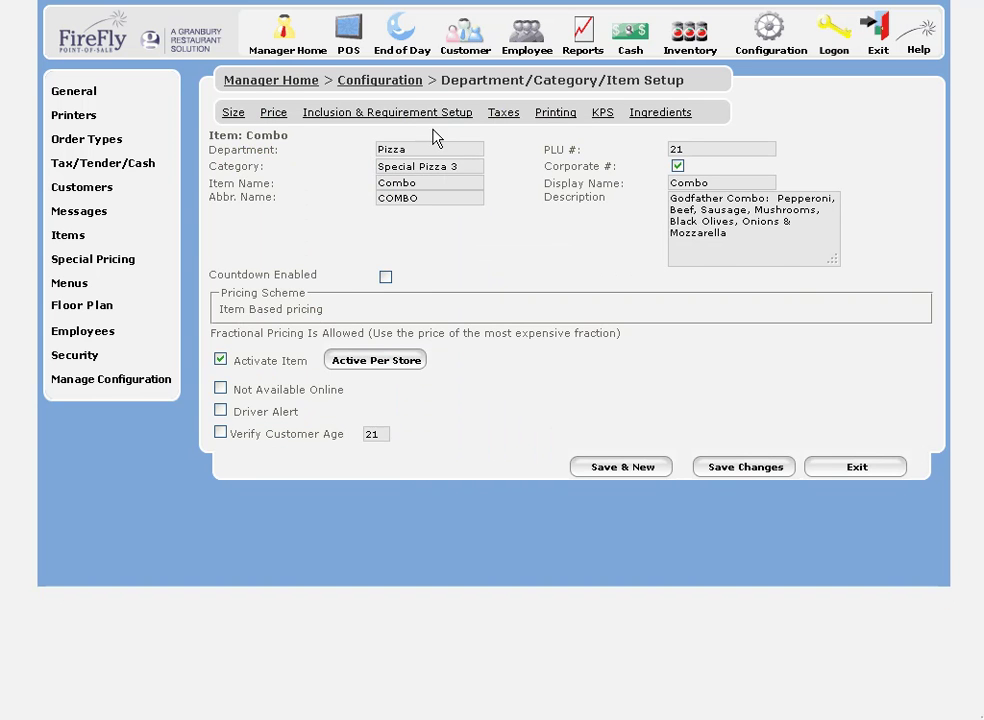
click(399, 114)
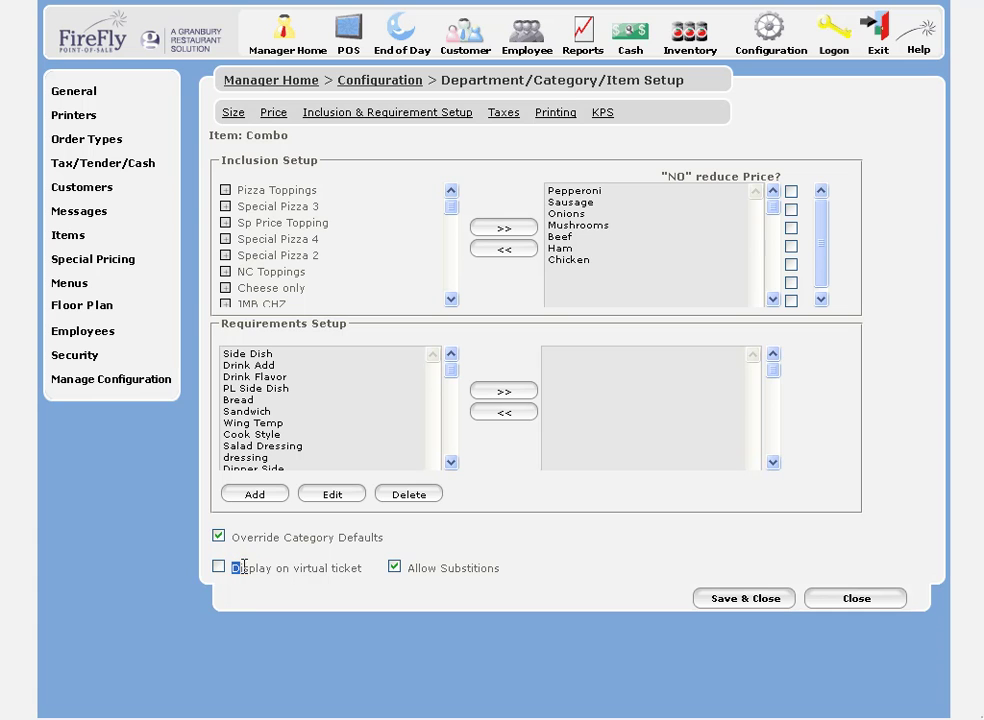
drag(243, 567, 362, 571)
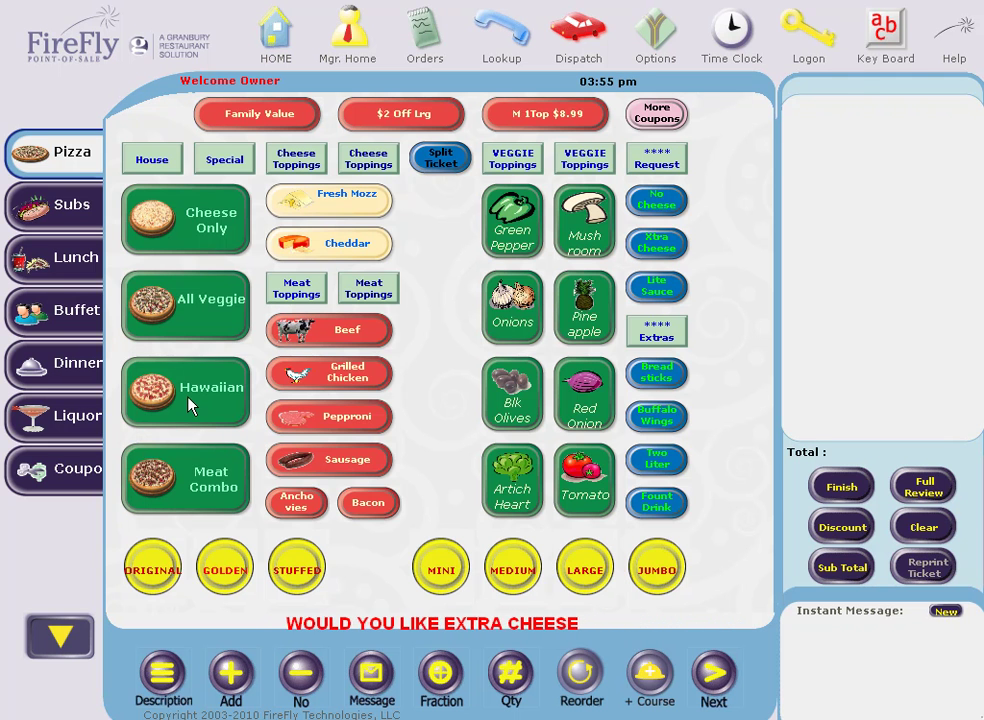
Ring up a large original-crust Hawaiian pizza and examine how its quantity, size, crust and name are listed on the ticket.
click(180, 402)
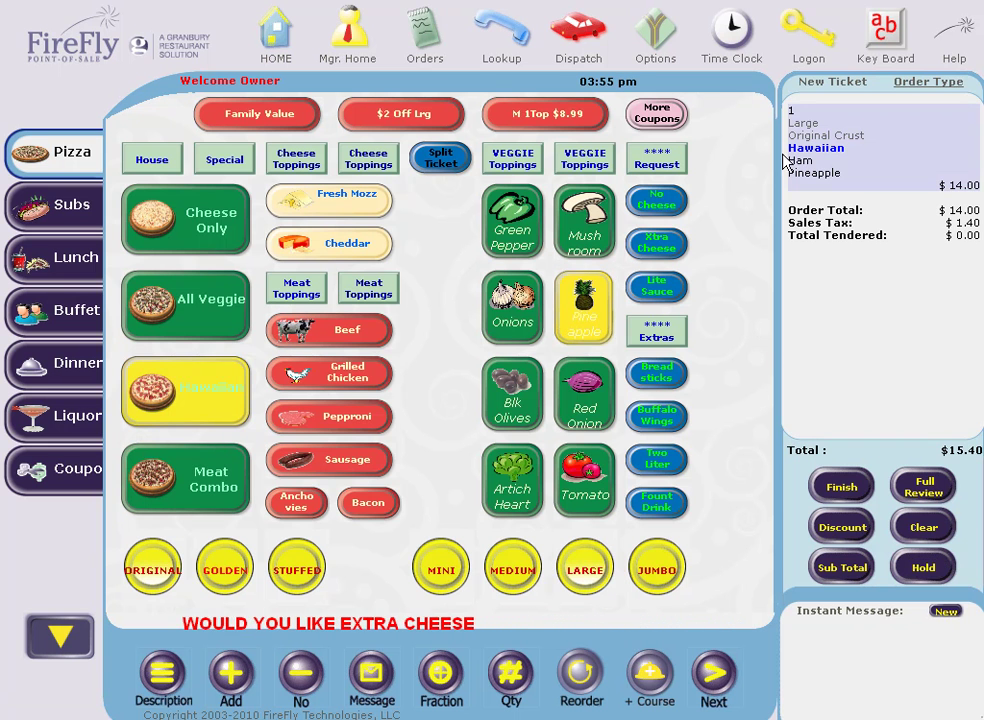
click(790, 121)
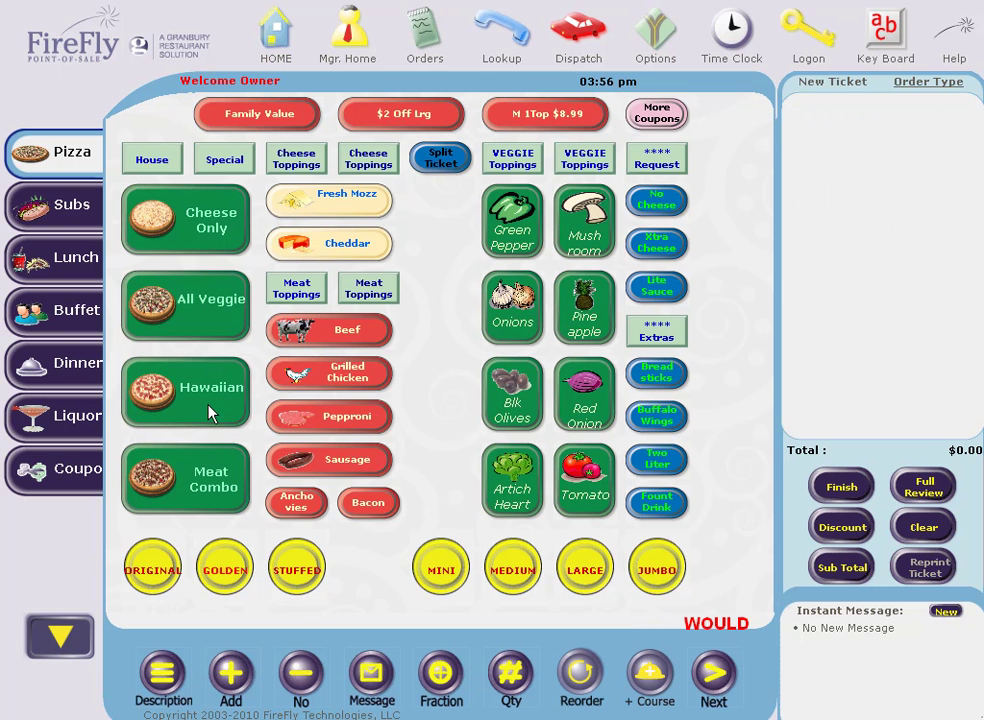
Ring up a Hawaiian pizza on a new ticket, examine its single-line quantity, size, crust and name layout, and clear the order.
click(211, 421)
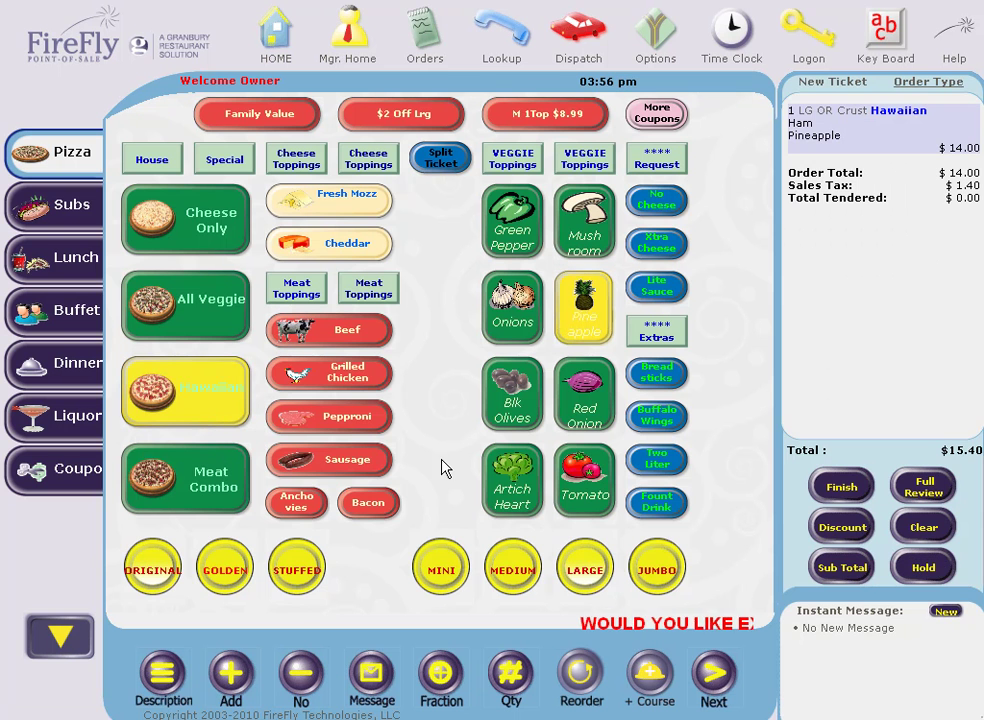
click(791, 110)
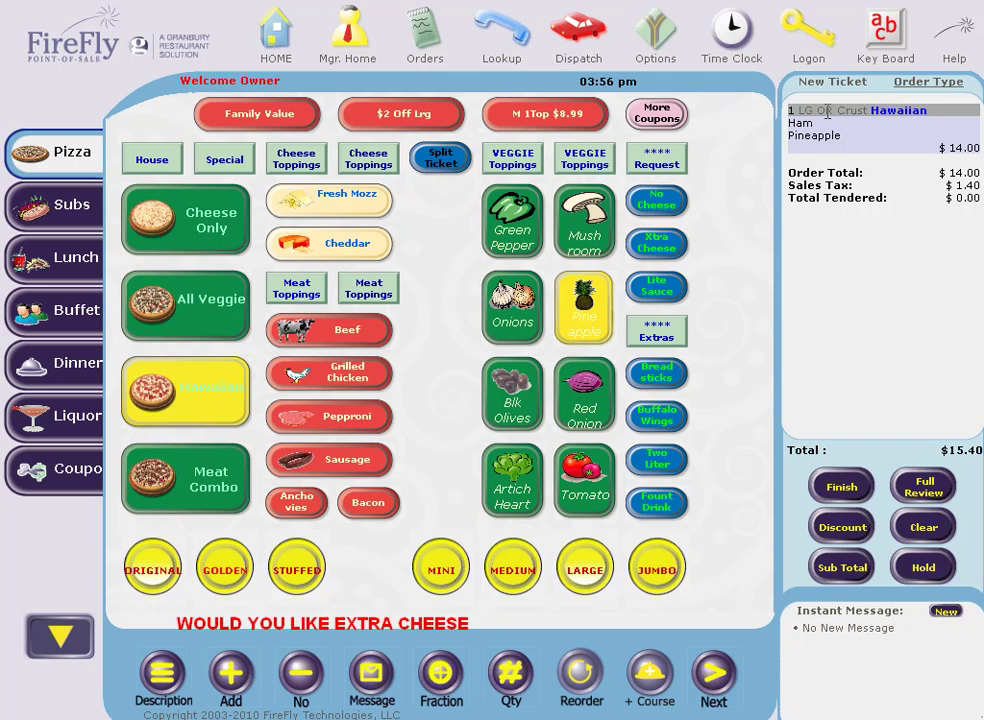
click(835, 479)
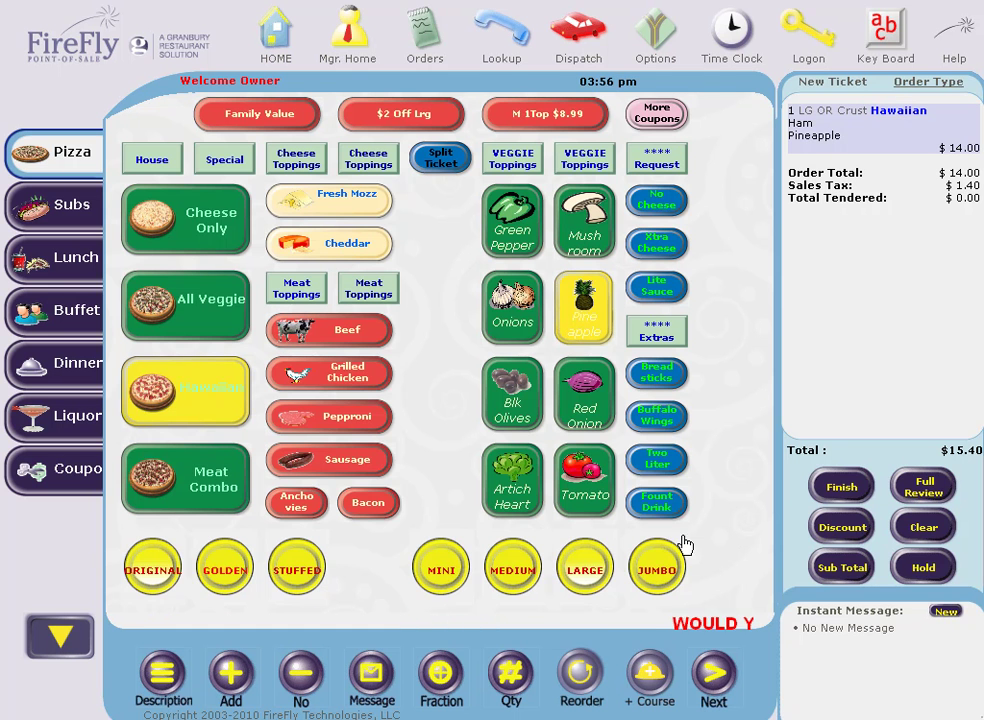
click(935, 527)
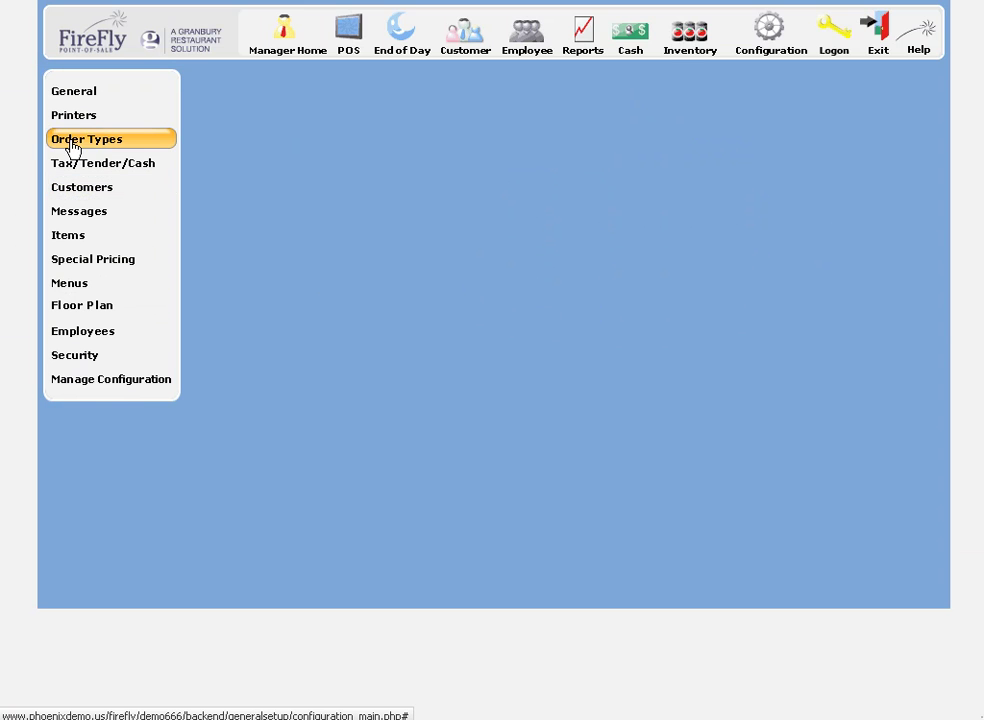
Open the printer ticket setup's other options and examine the "Consolidate quantity, size & style and item name" setting.
click(72, 117)
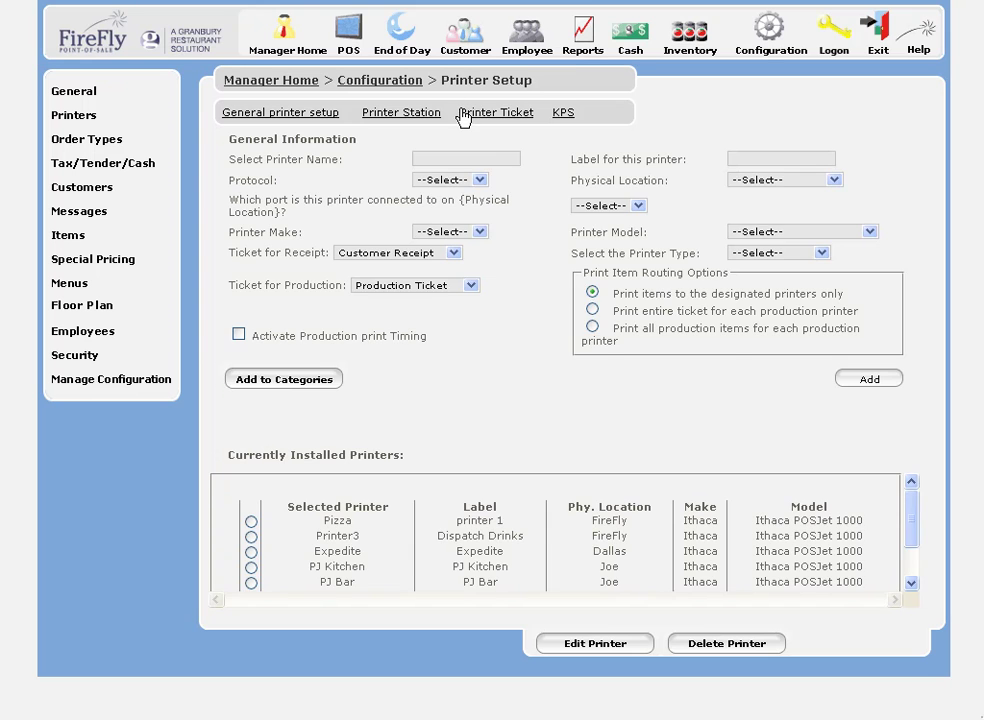
click(470, 113)
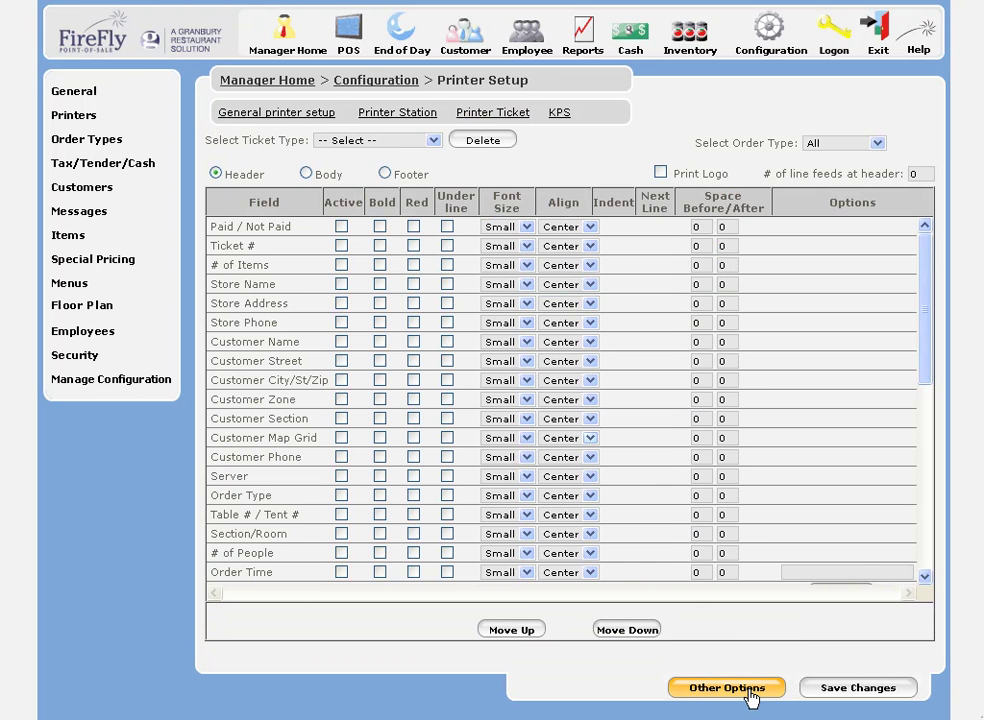
click(750, 685)
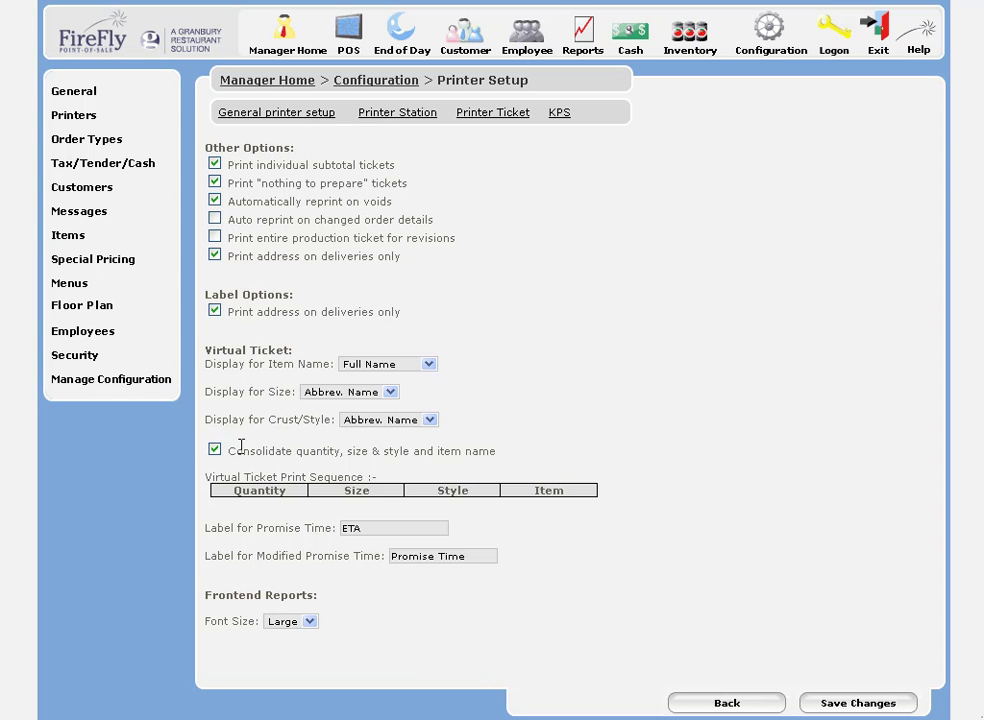
drag(228, 451, 513, 459)
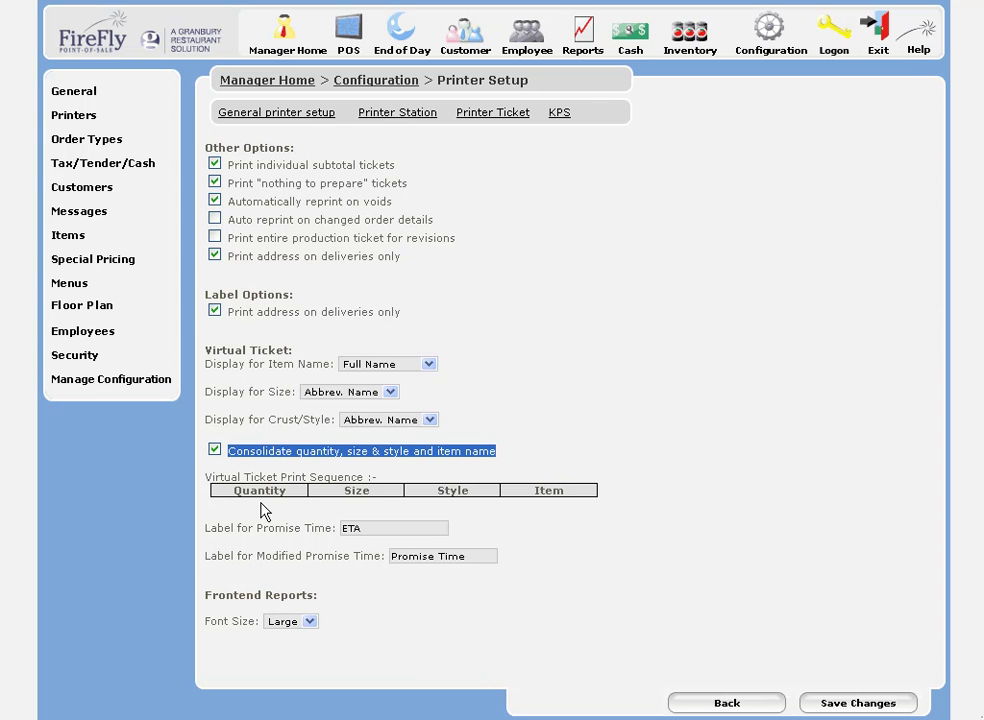
Move Size after Style in the Virtual Ticket Print Sequence and review the choices for displaying the item name.
drag(358, 491, 440, 491)
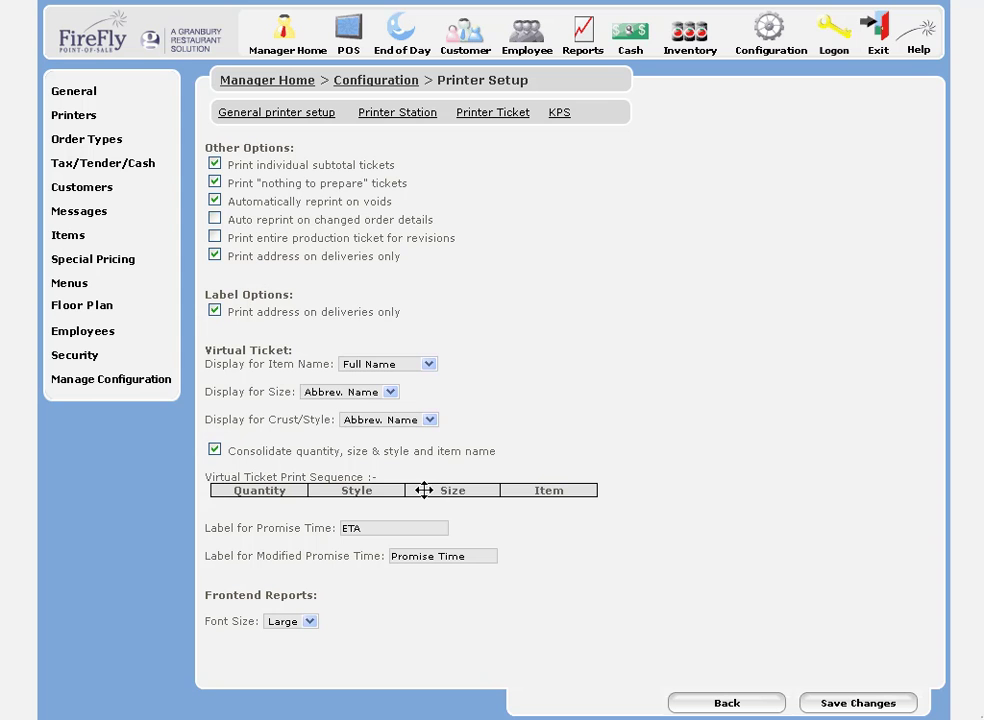
click(429, 367)
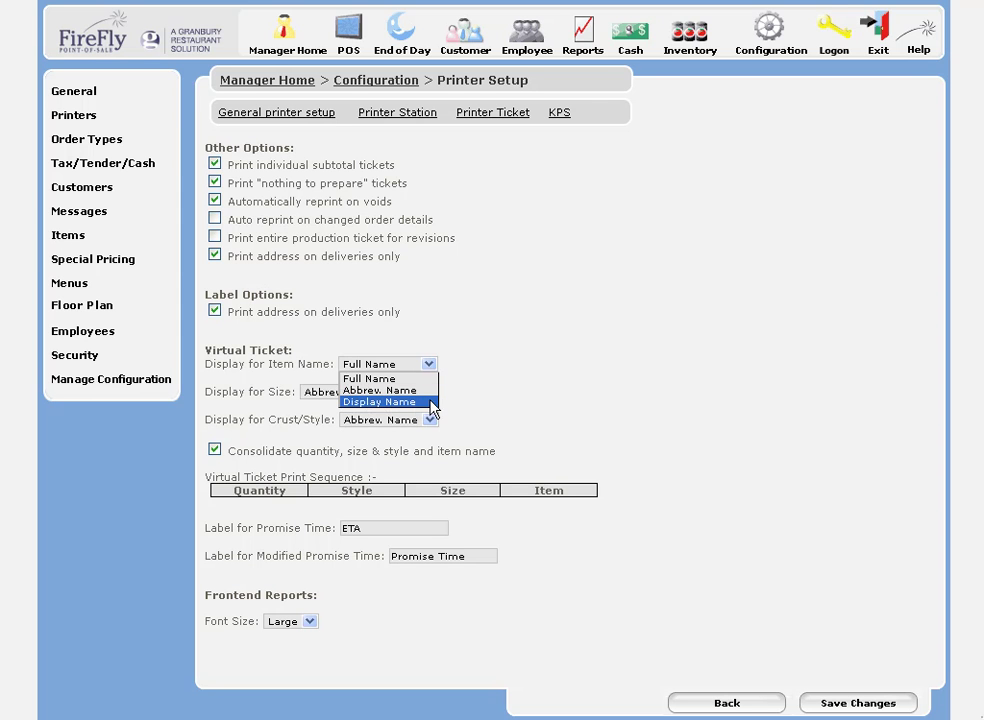
click(507, 389)
Open the Combo item under Pizza, Special Pizza 3, for editing in the item setup.
click(66, 238)
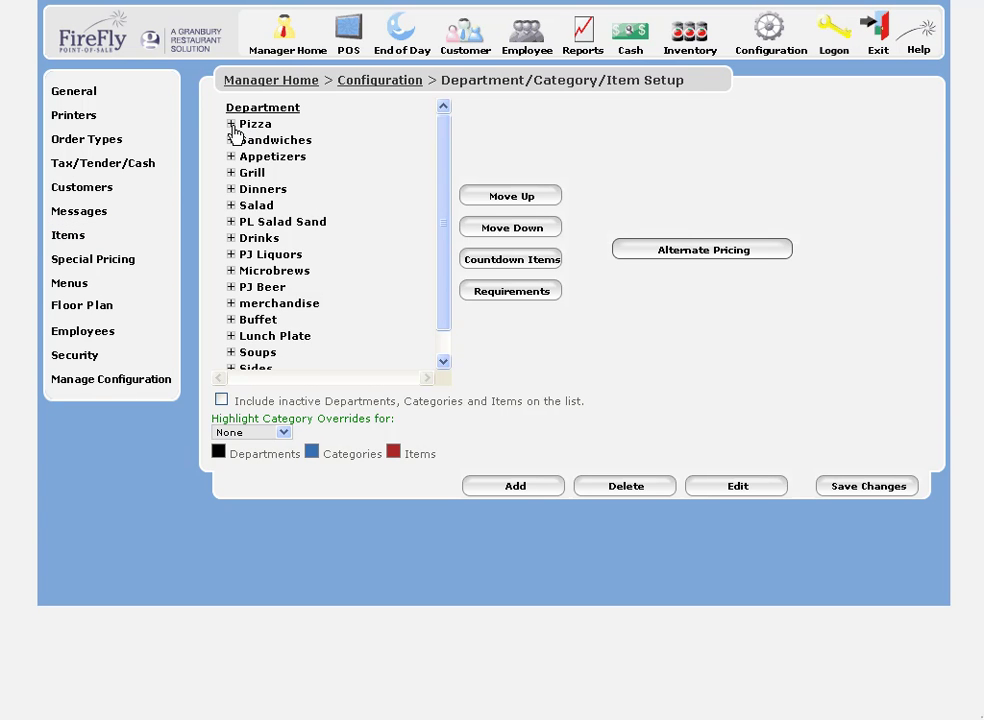
click(232, 125)
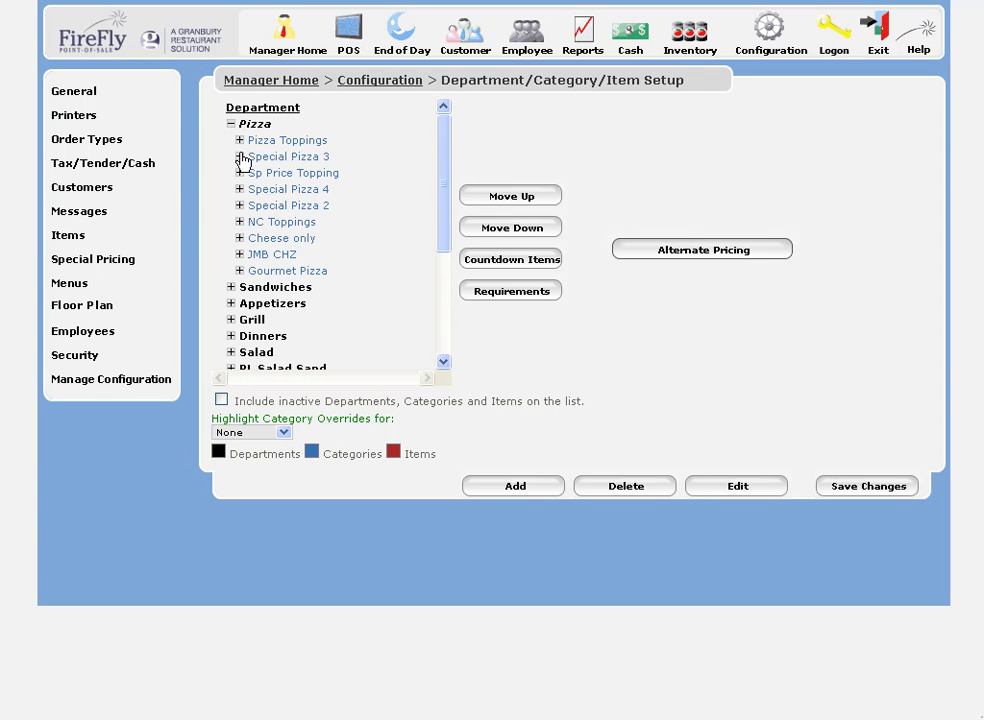
click(240, 158)
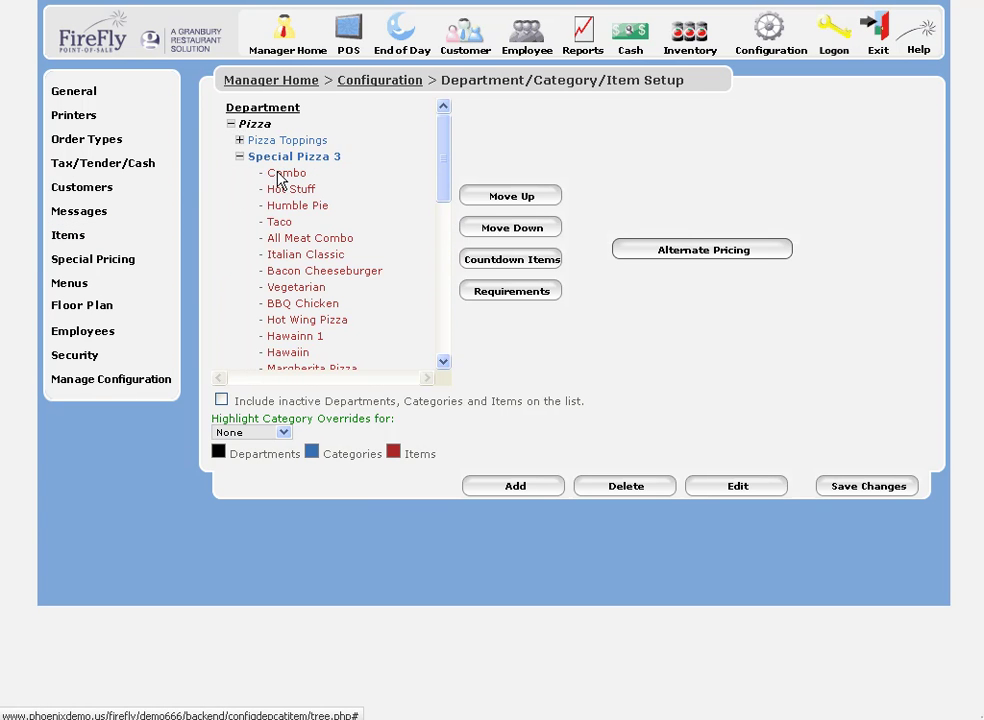
click(287, 173)
click(748, 490)
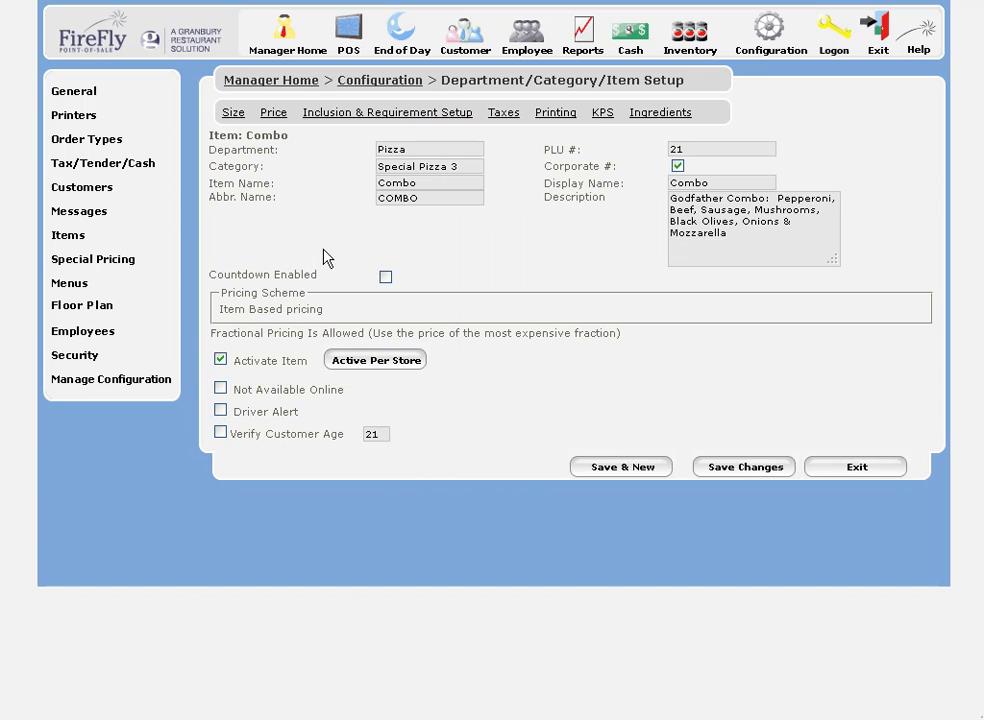
Examine the Combo item's item name, display name and abbreviated name, and exit the item without changes.
double_click(384, 185)
double_click(721, 182)
double_click(424, 197)
click(435, 674)
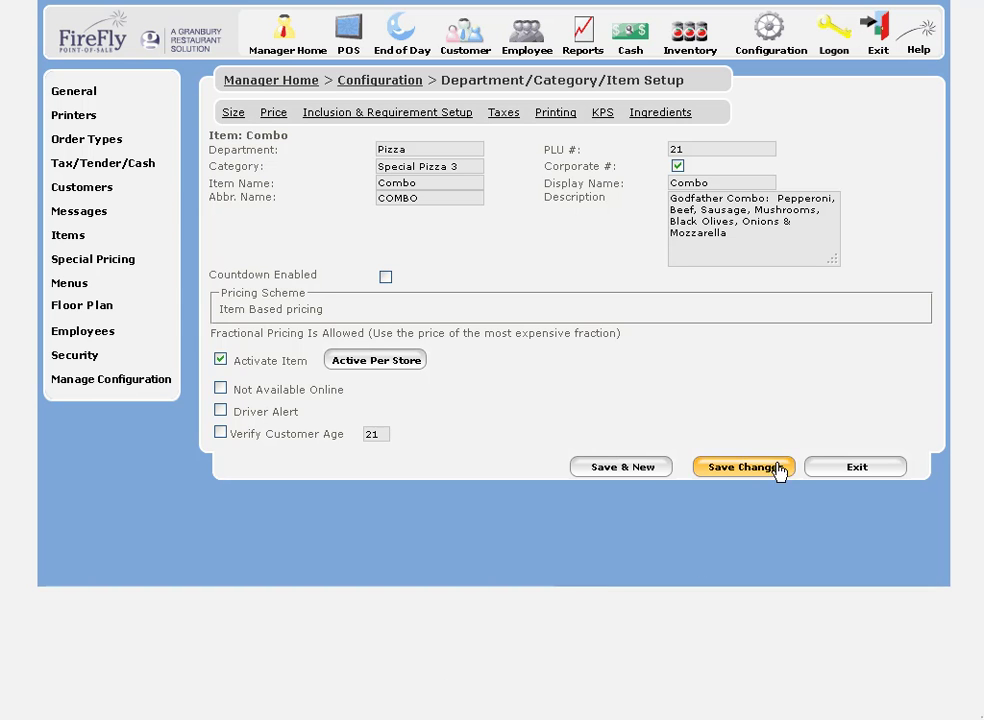
click(845, 470)
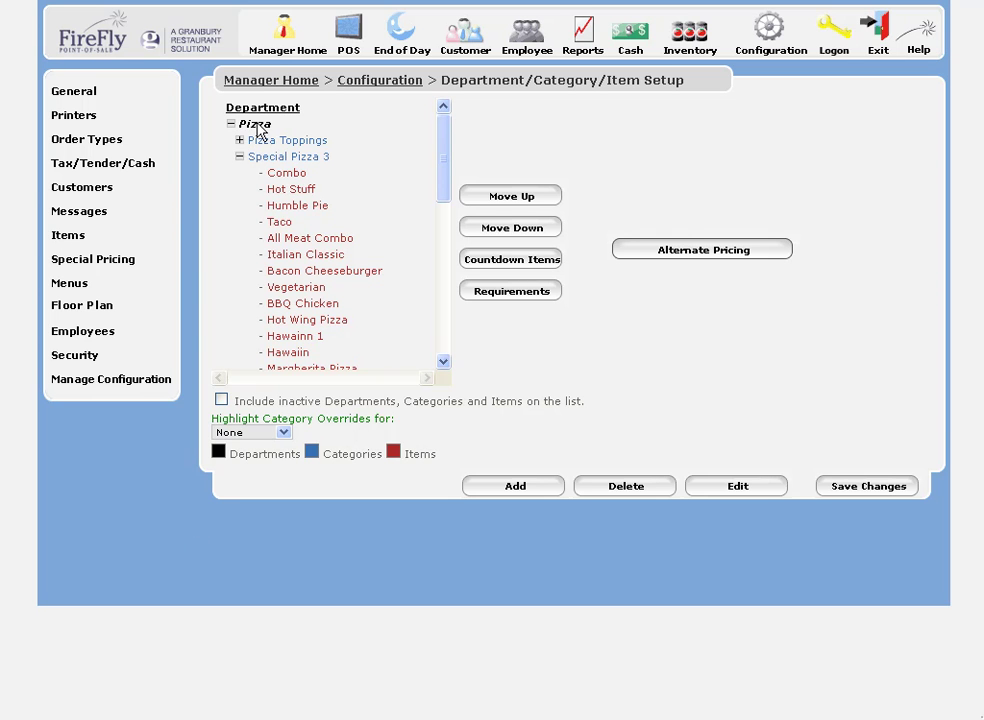
Open the Pizza department's size and crust setup and show the naming details of the Small size.
click(738, 487)
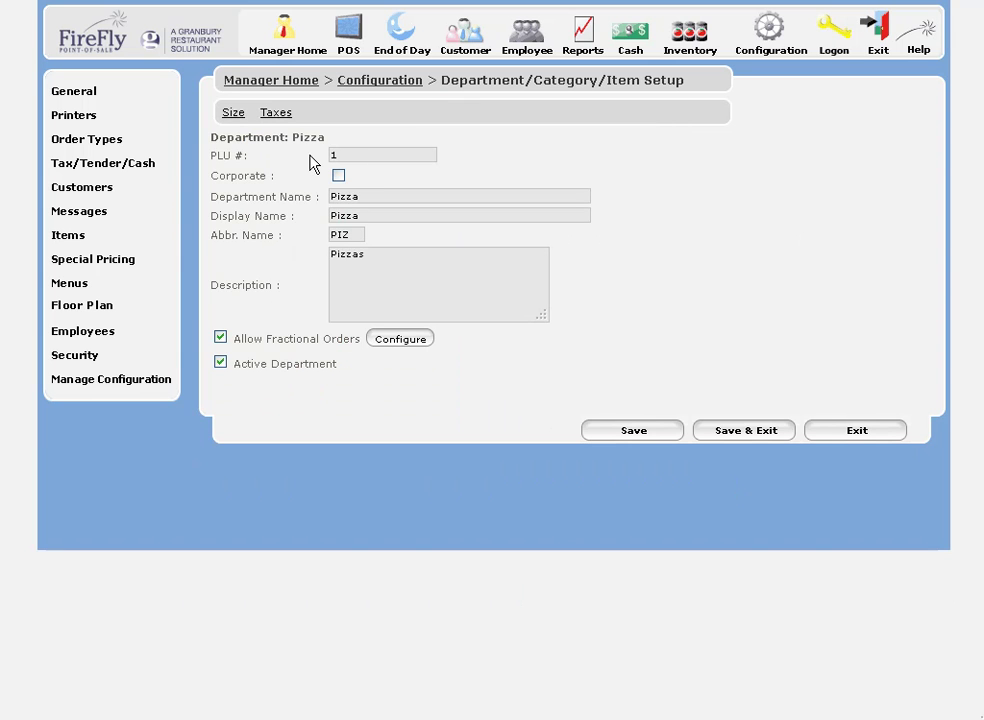
click(231, 116)
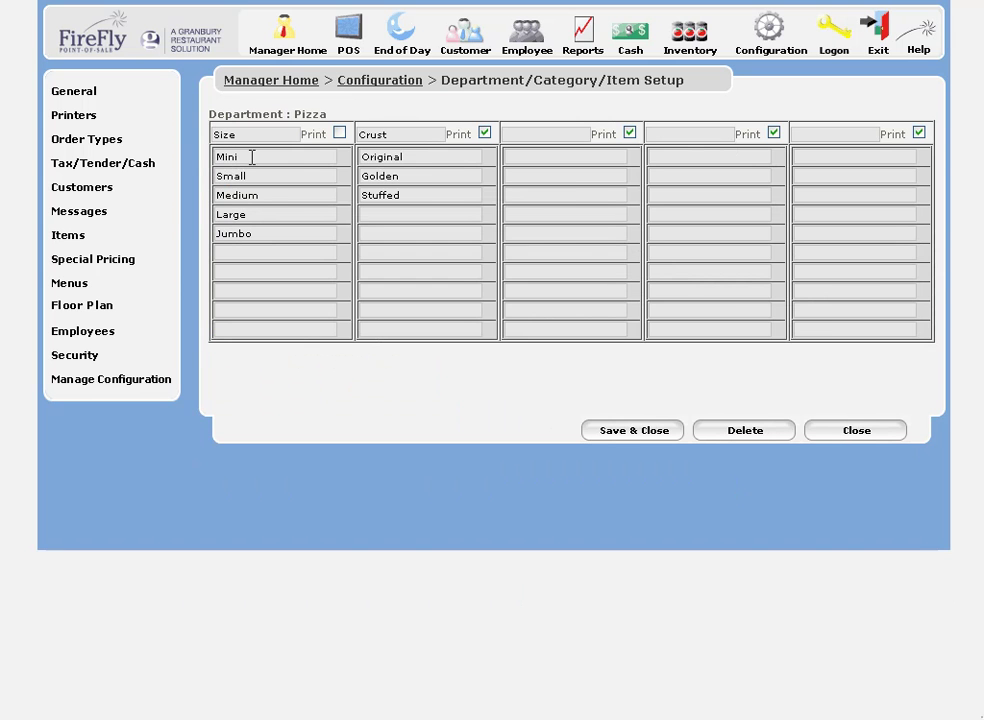
click(259, 176)
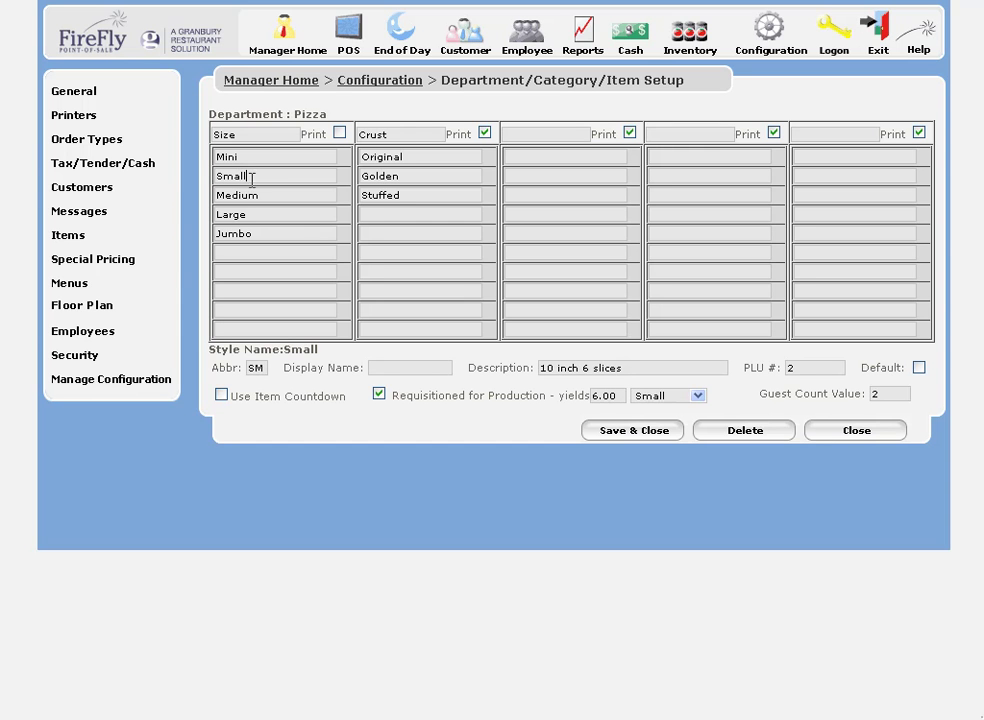
Examine the Small size's full name and its display name field in the Pizza size and crust setup.
drag(251, 179, 221, 177)
click(399, 366)
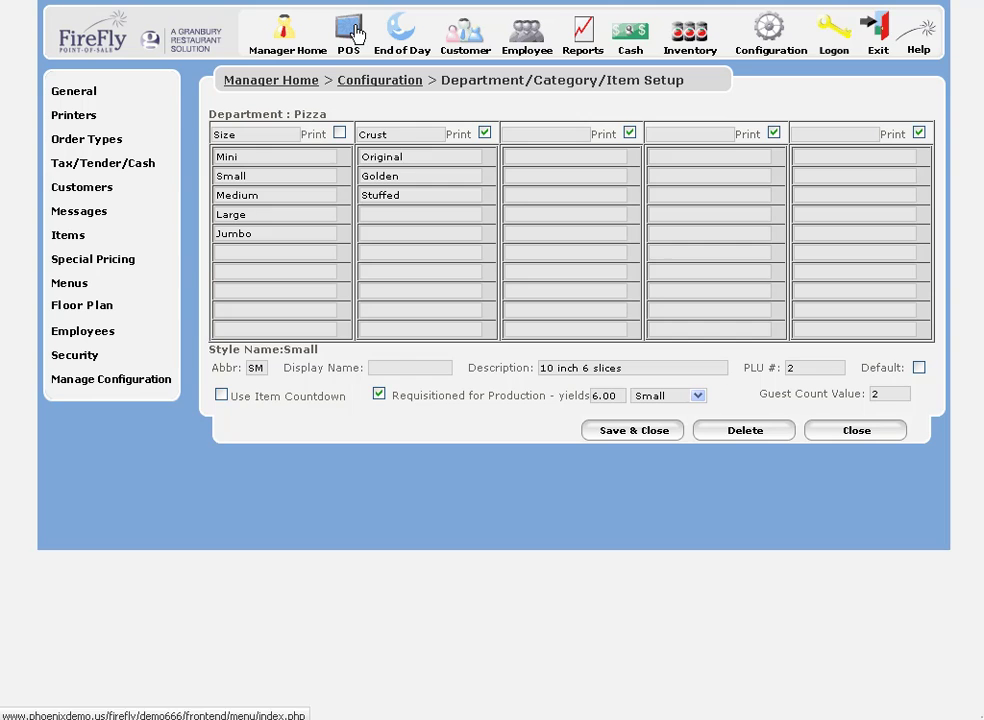
Add a Hawaiian pizza to a new POS ticket and examine how its size and crust are displayed.
click(226, 81)
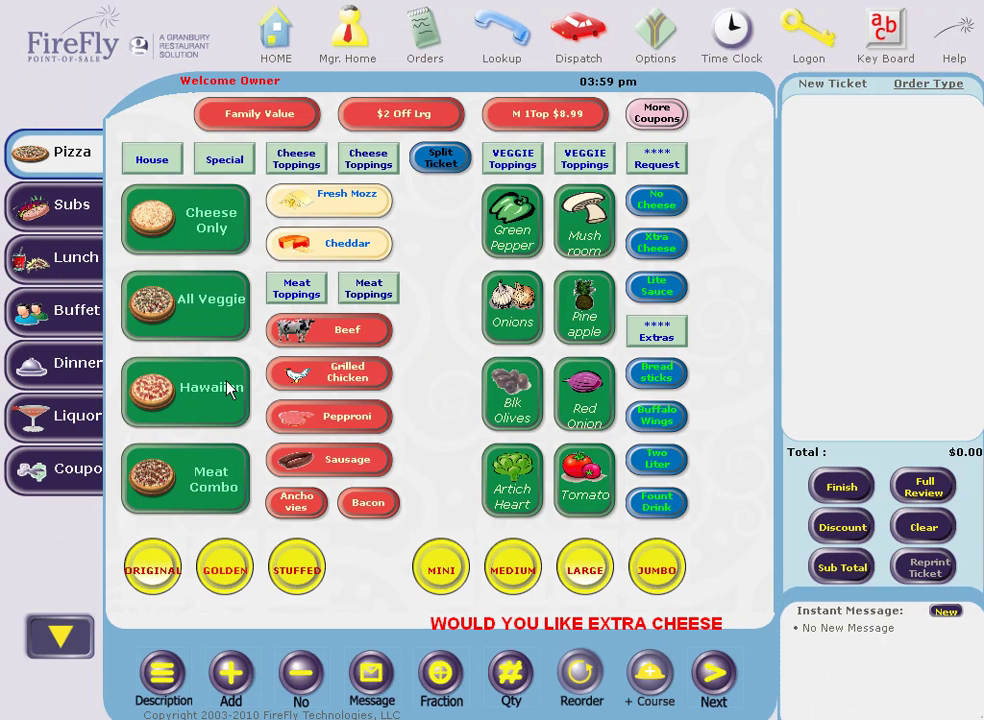
click(228, 388)
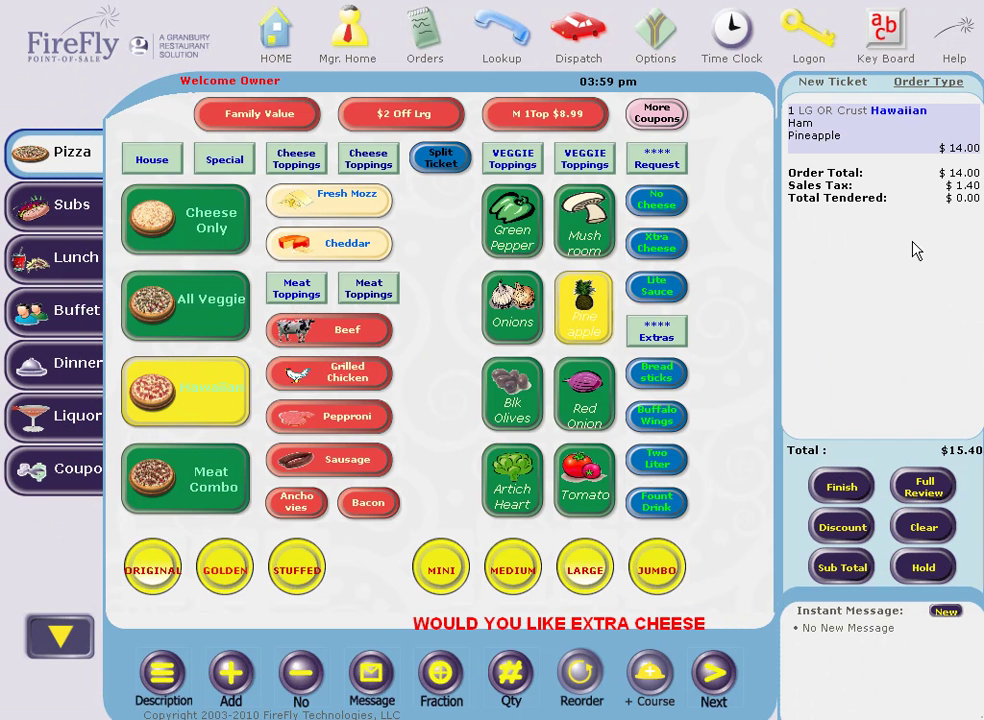
click(801, 110)
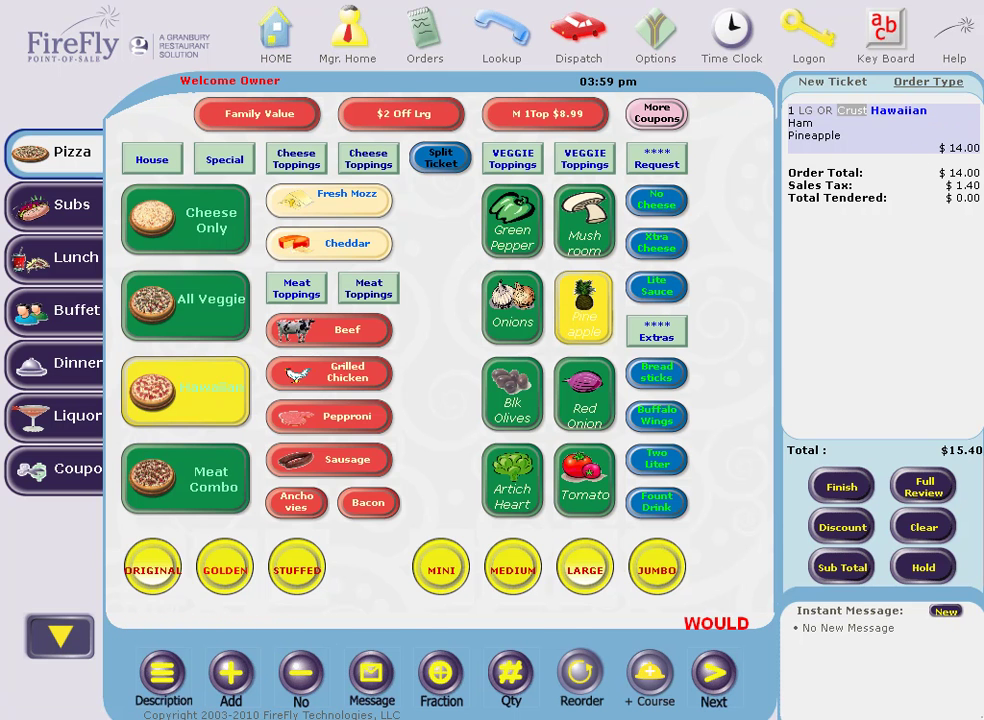
Return to the back-office configuration and open the Virtual Ticket options in the printer ticket setup.
click(368, 40)
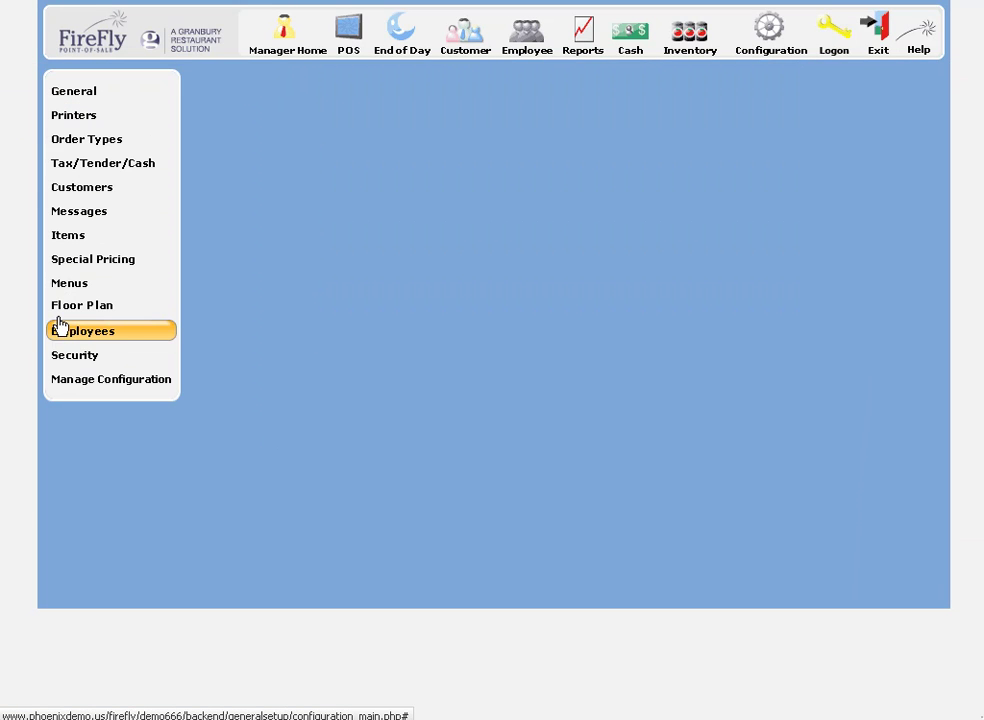
click(89, 128)
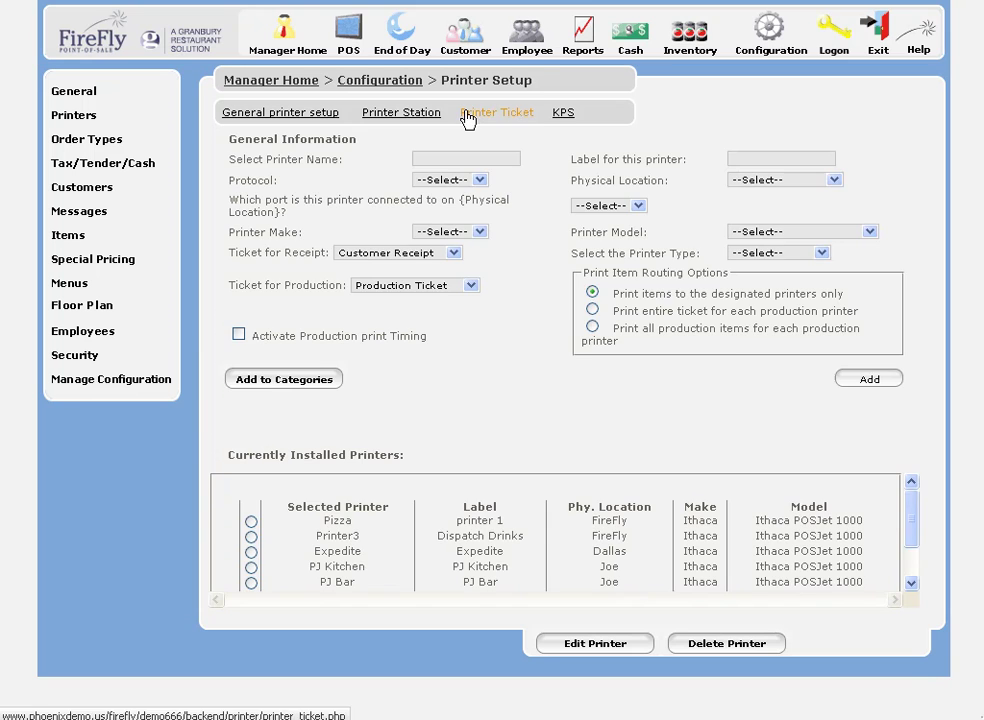
click(480, 113)
click(748, 682)
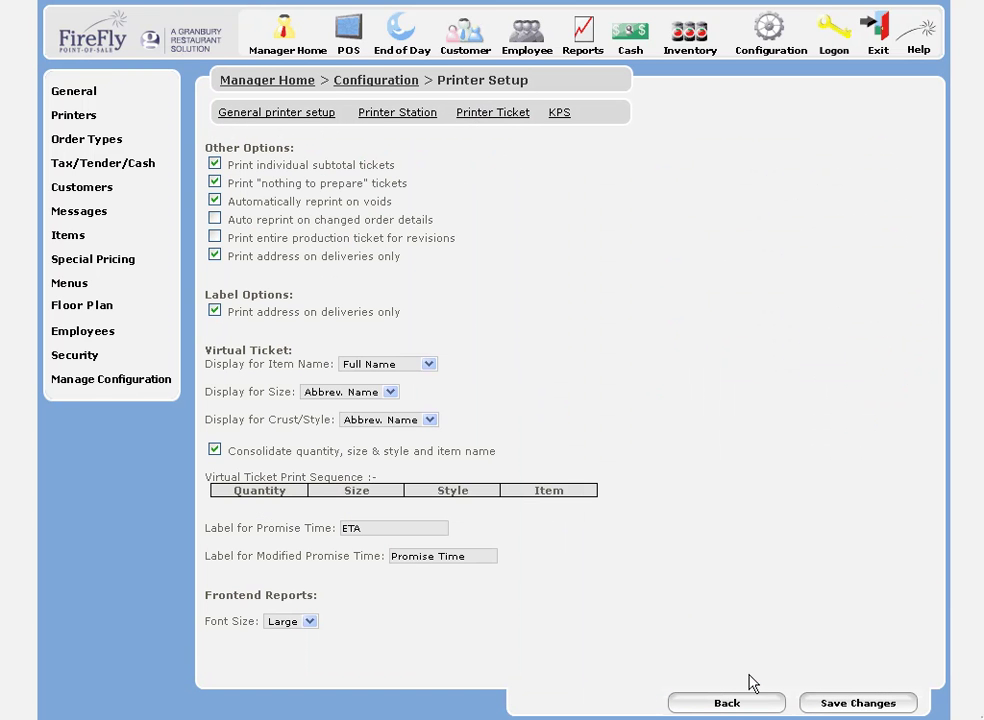
Turn off consolidation of quantity, size, style and item name, and set the Virtual Ticket's size and crust/style displays to Full Name.
click(391, 394)
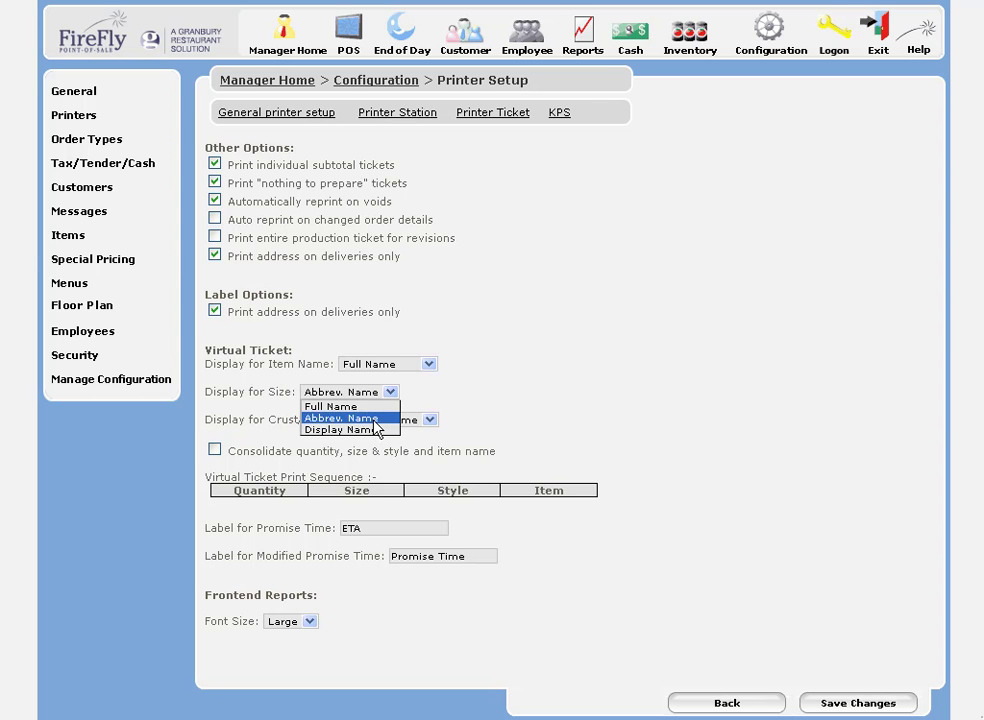
click(376, 407)
click(430, 421)
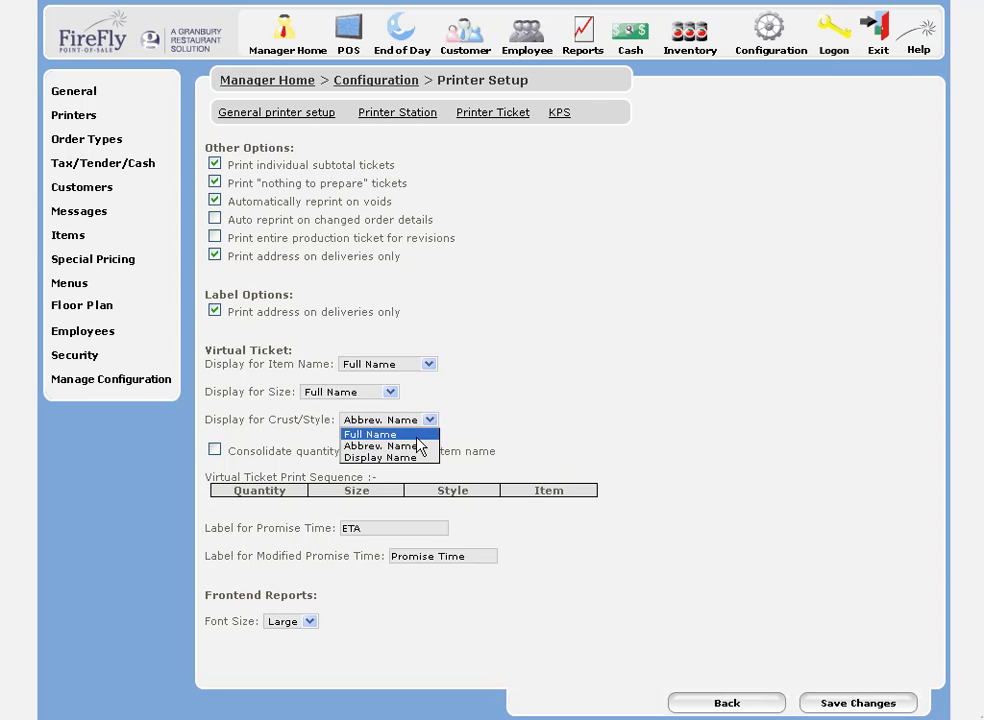
click(418, 437)
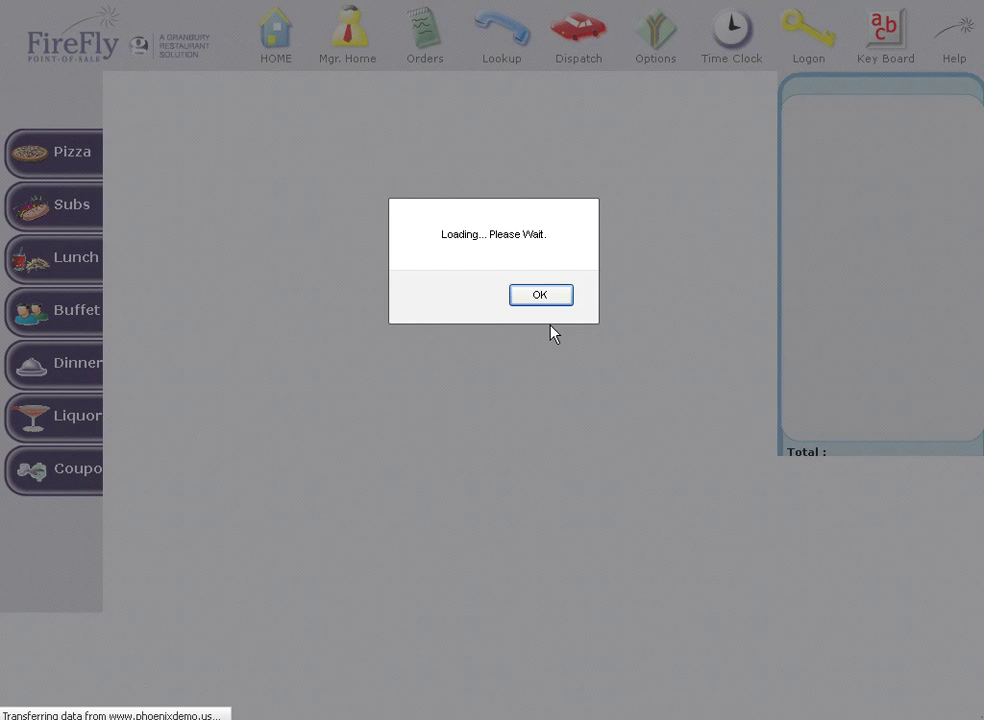
Reload the POS order screen, ring up a large Hawaiian pizza, and check the size and crust lines on the virtual ticket.
click(558, 293)
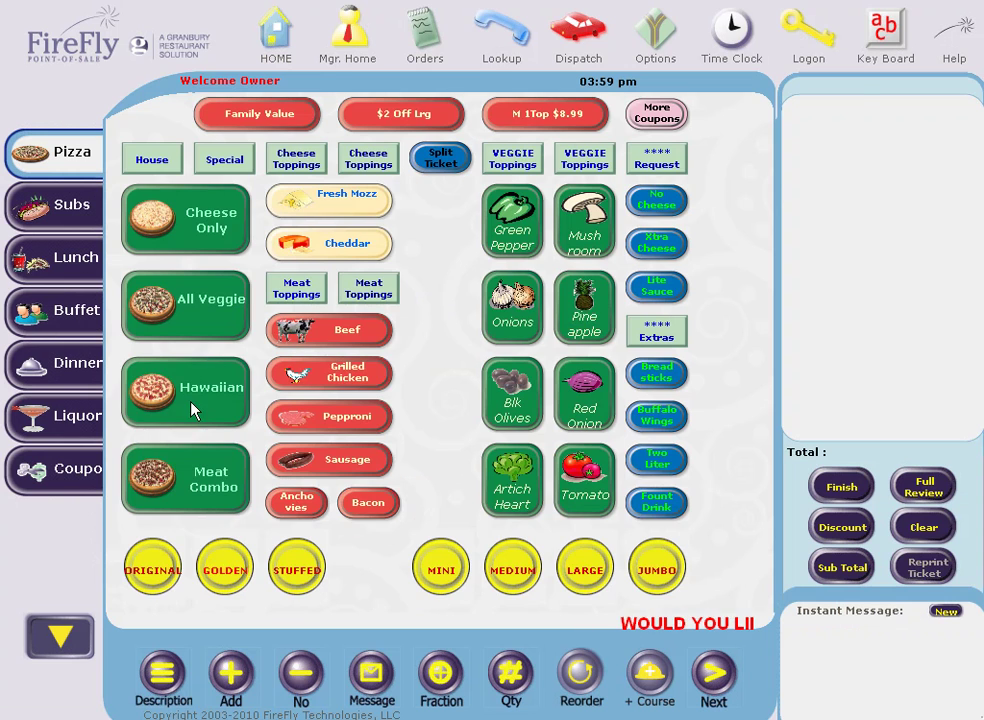
click(193, 410)
click(891, 122)
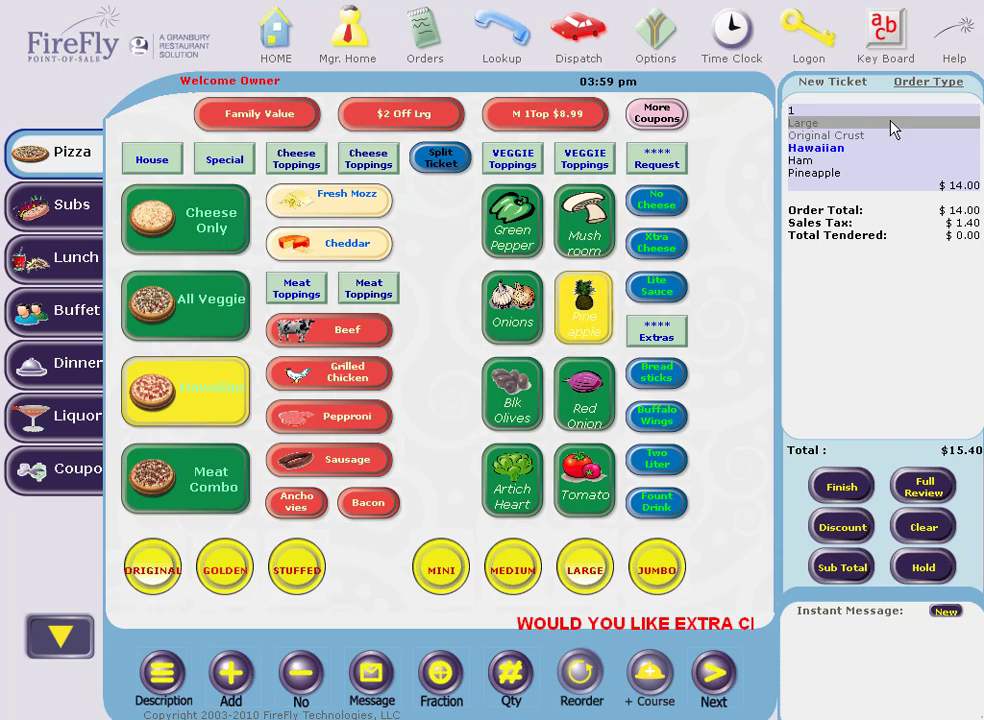
click(591, 577)
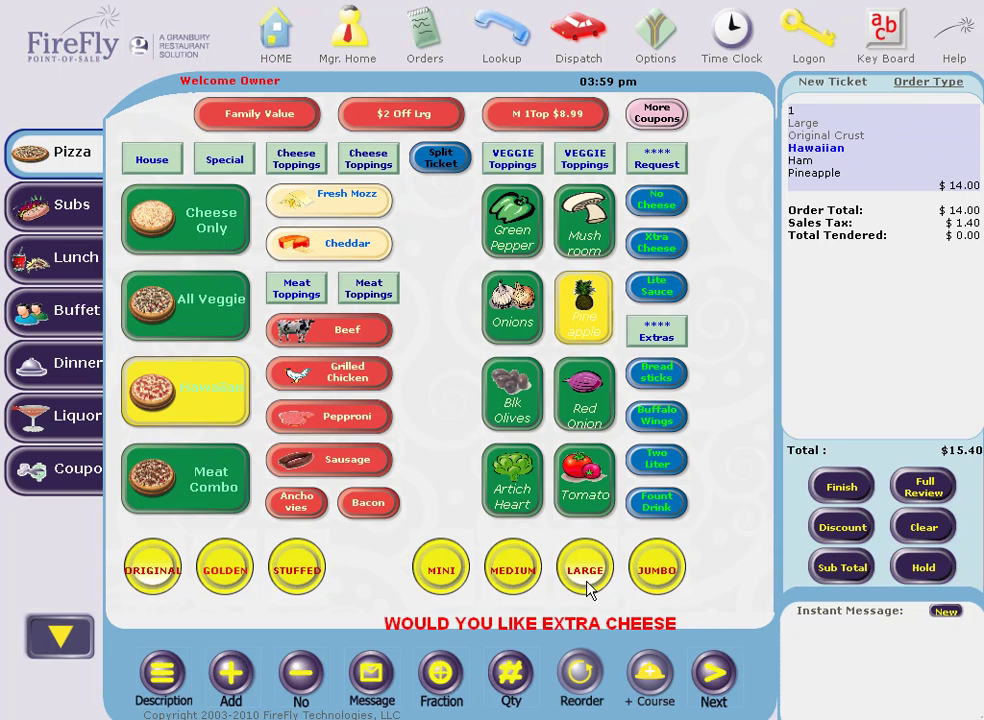